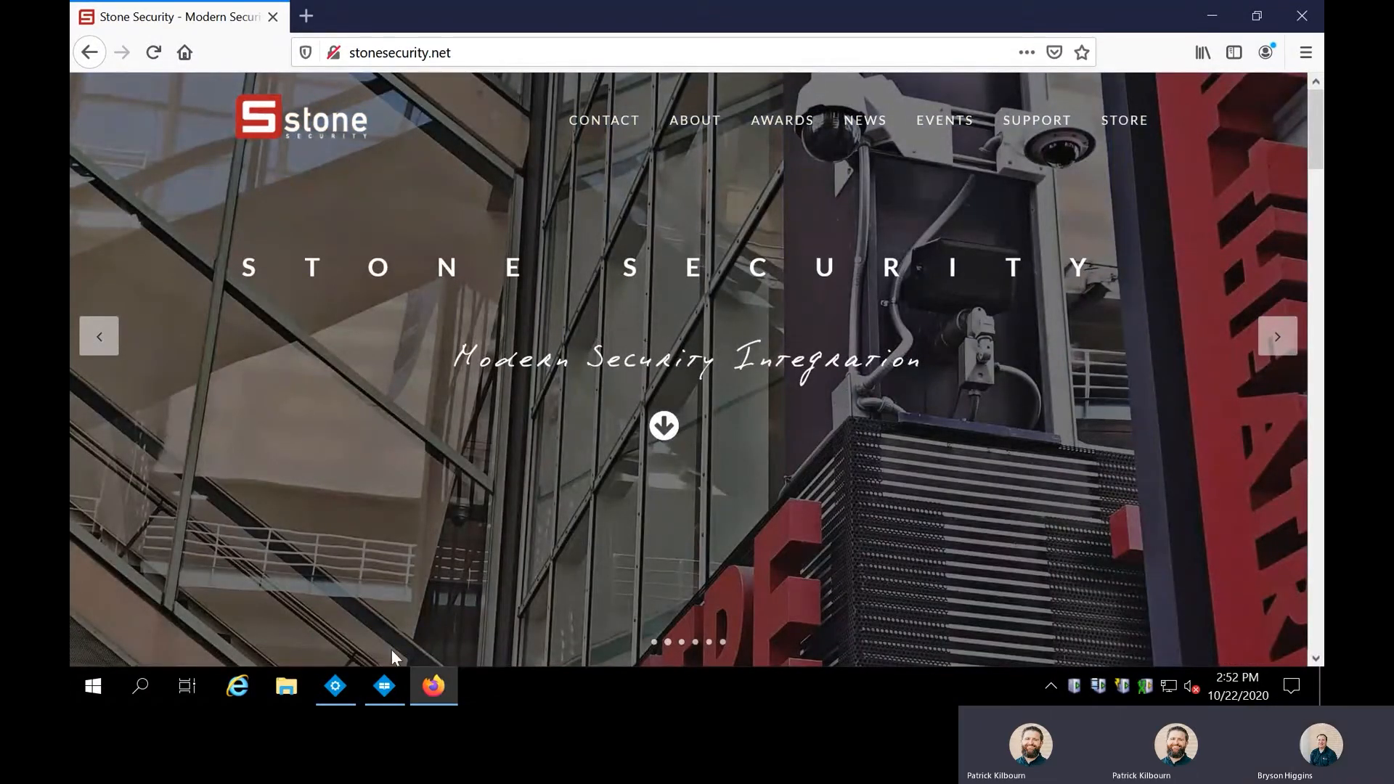
# Bring the Milestone XProtect Management Client window to the front from the taskbar.
pyautogui.moveTo(359, 682)
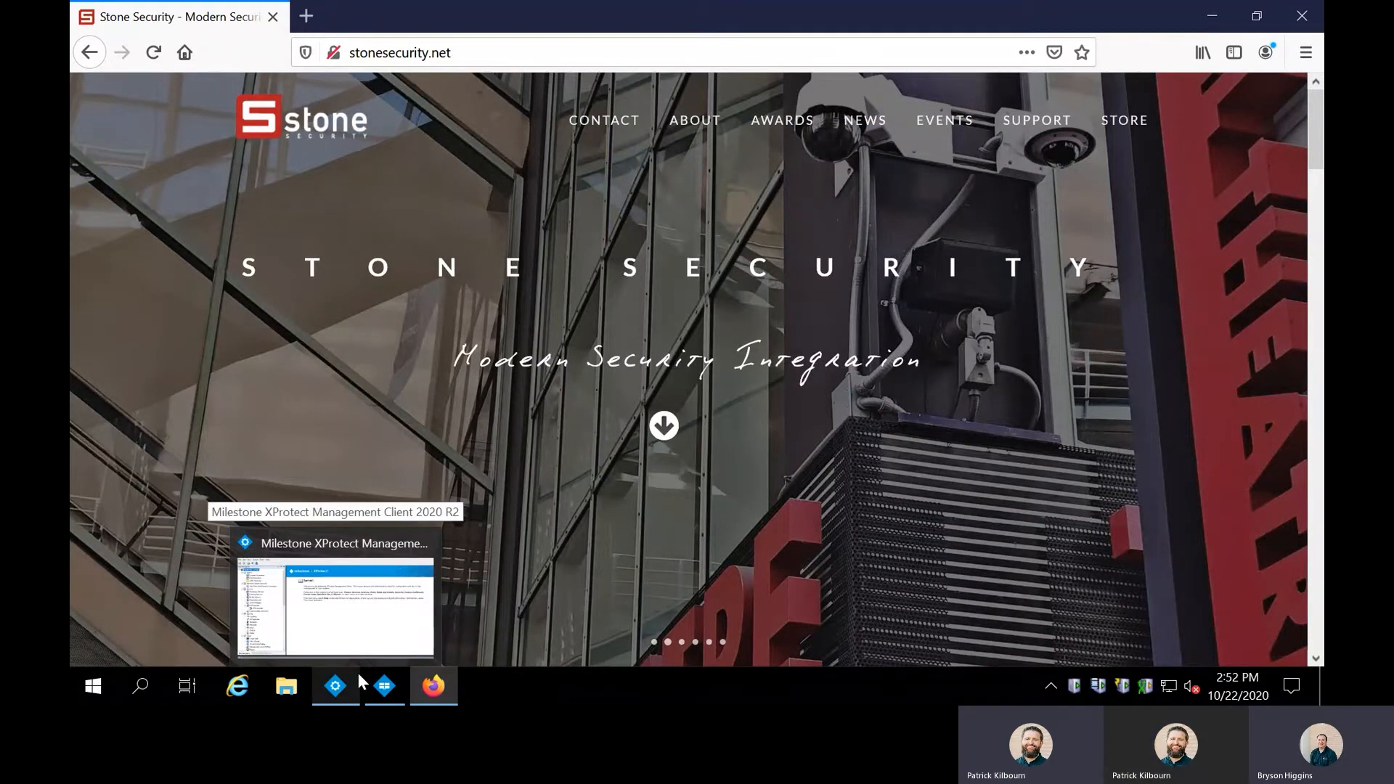
pyautogui.click(358, 683)
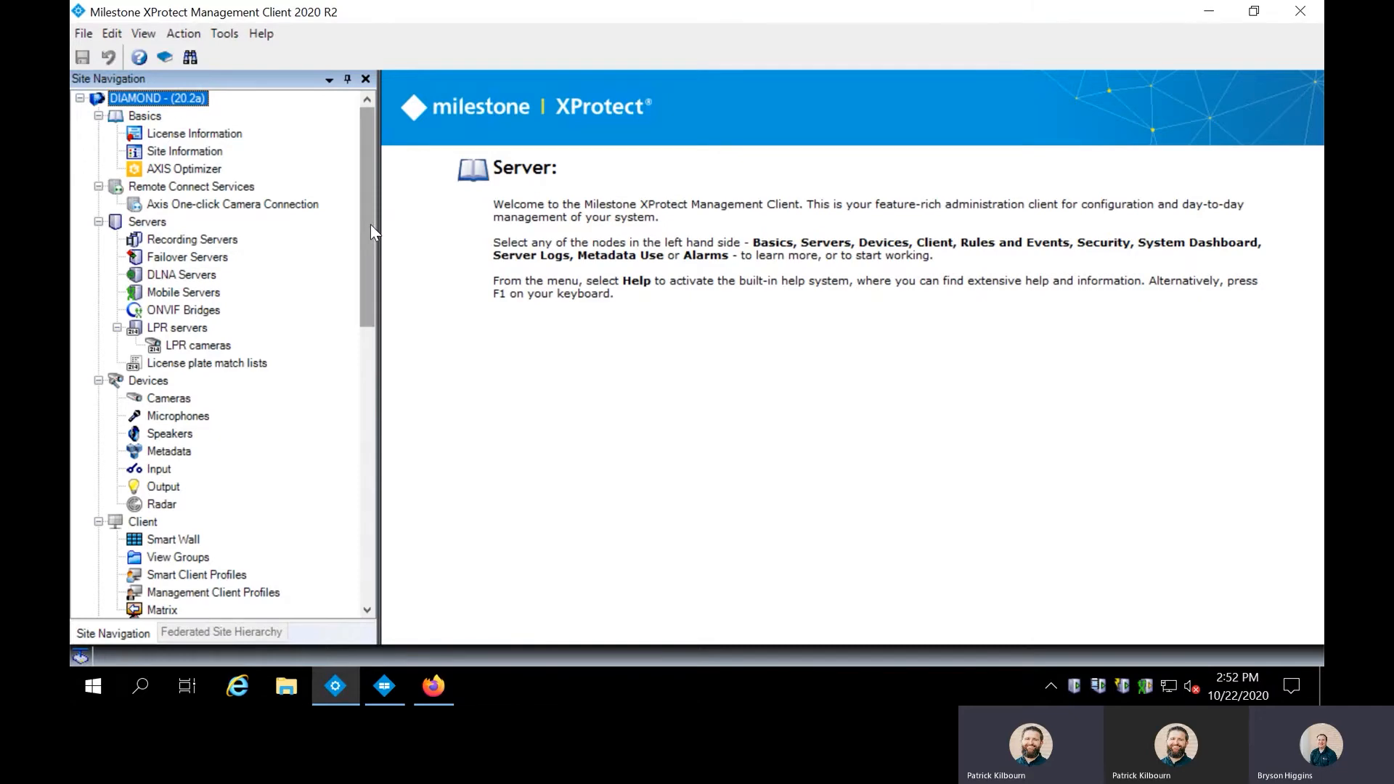
# Scroll Site Navigation to view Client > View Groups, then go to the Security > Roles list.
pyautogui.scroll(-4, 368, 232)
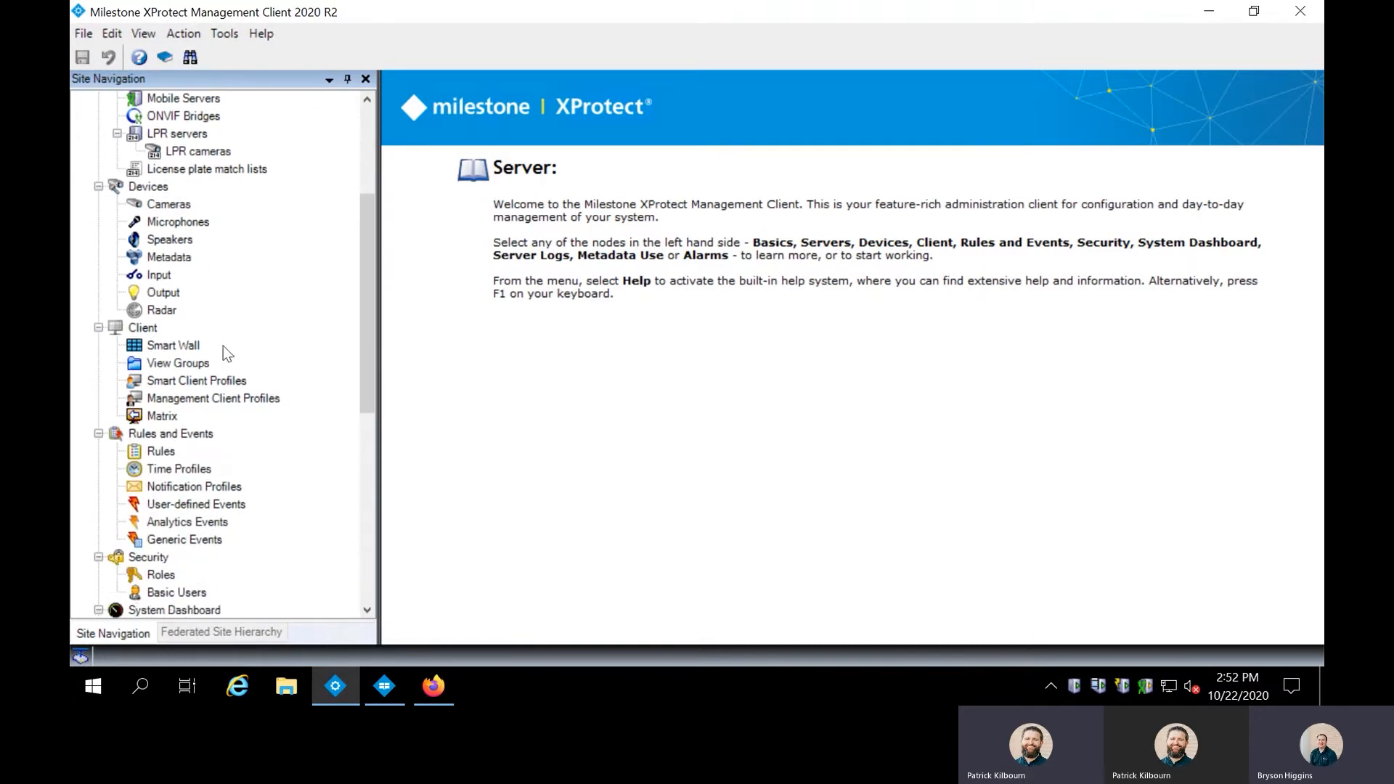
pyautogui.click(168, 366)
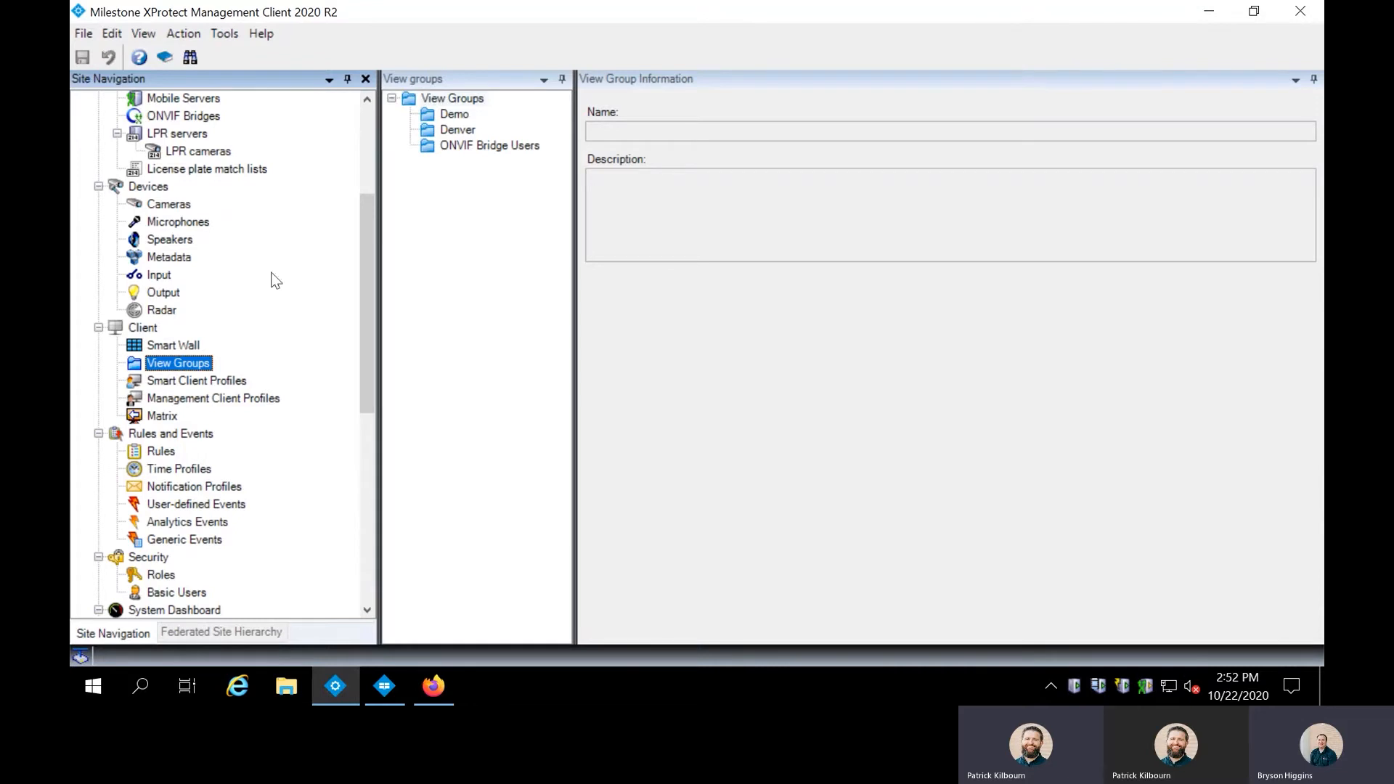
pyautogui.click(159, 575)
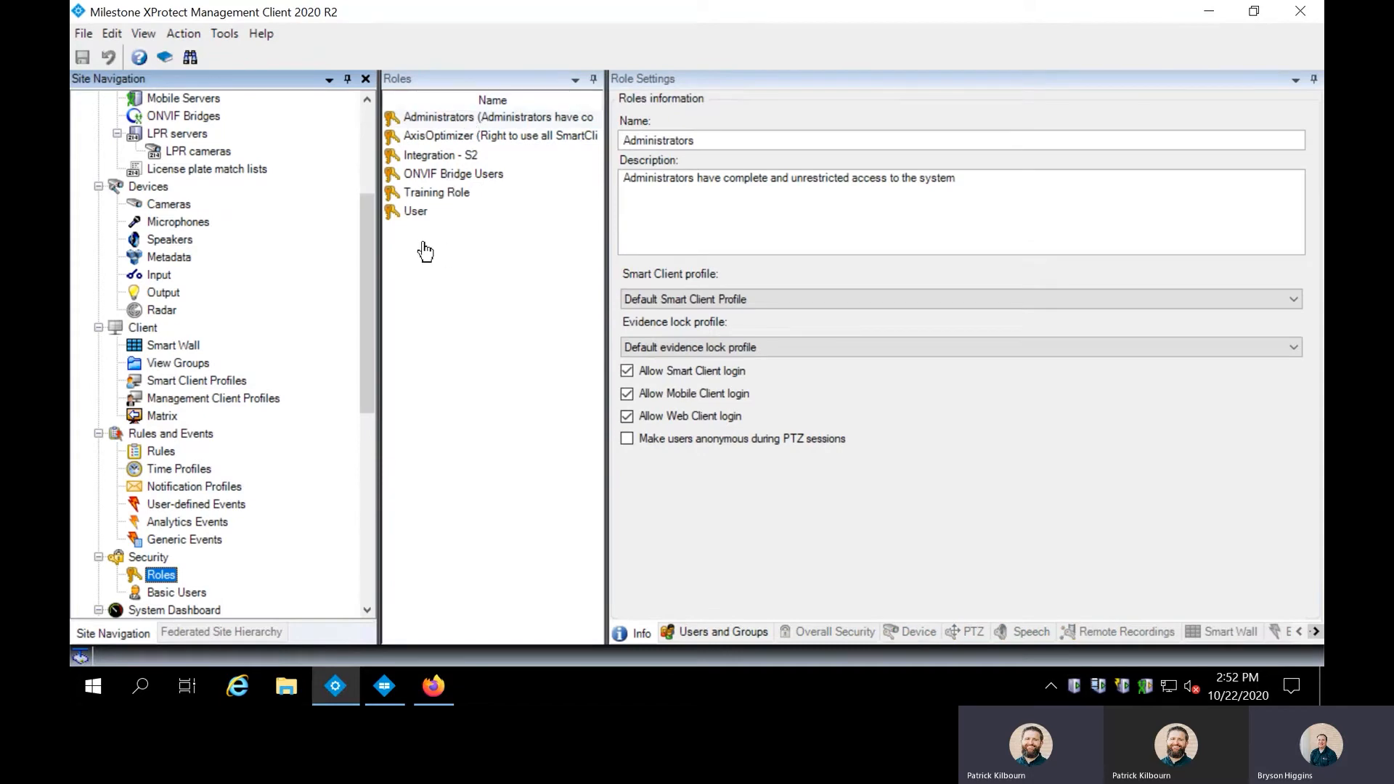
# Add a new role named 'Test' from the Roles list context menu.
pyautogui.rightClick(421, 242)
pyautogui.click(469, 252)
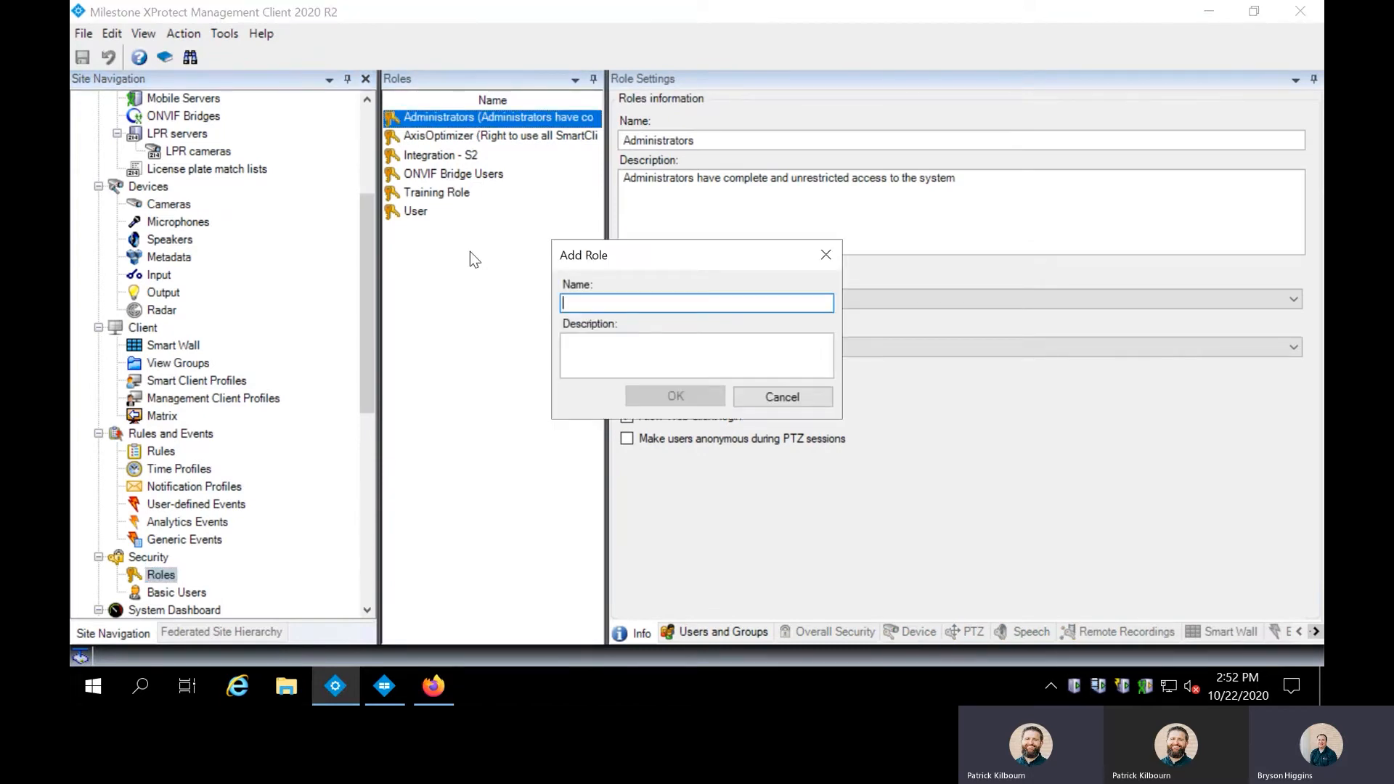
pyautogui.write('Test')
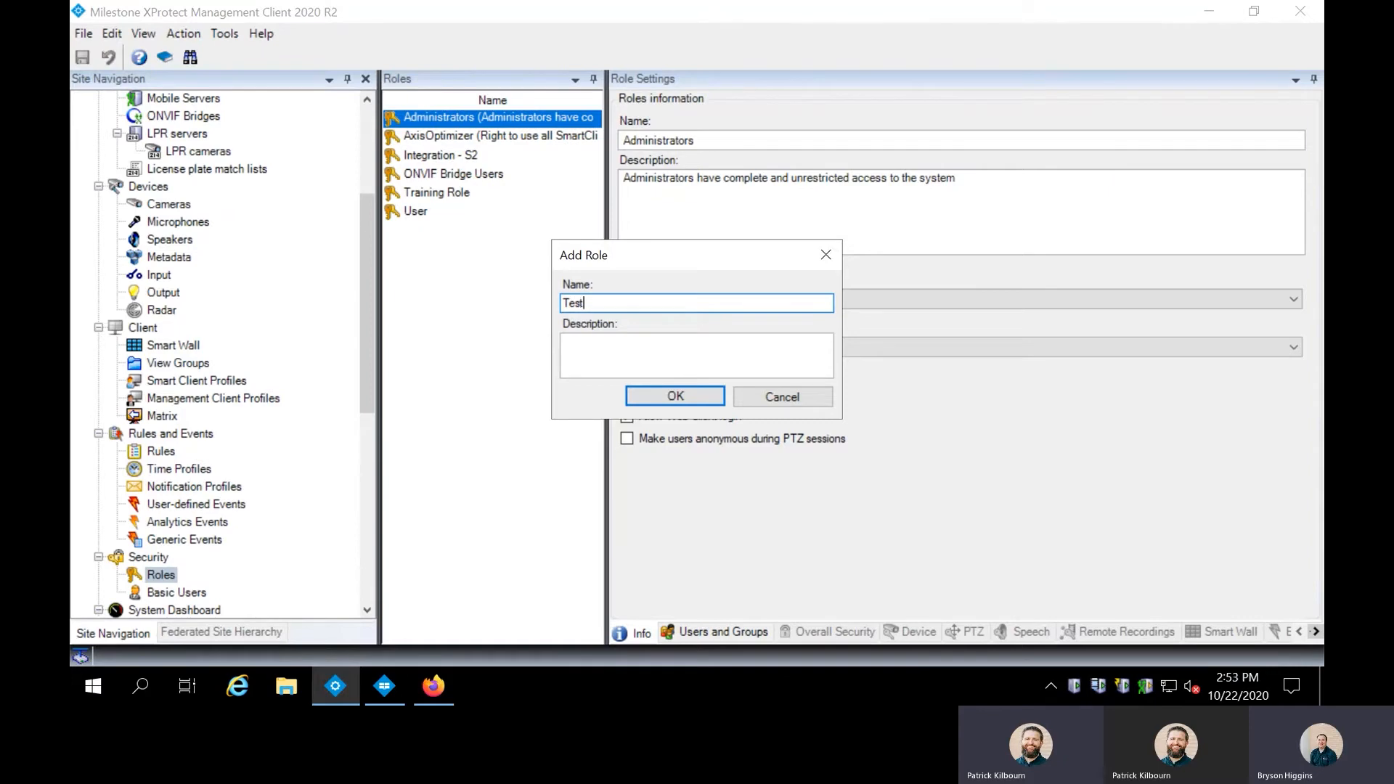
pyautogui.press('Return')
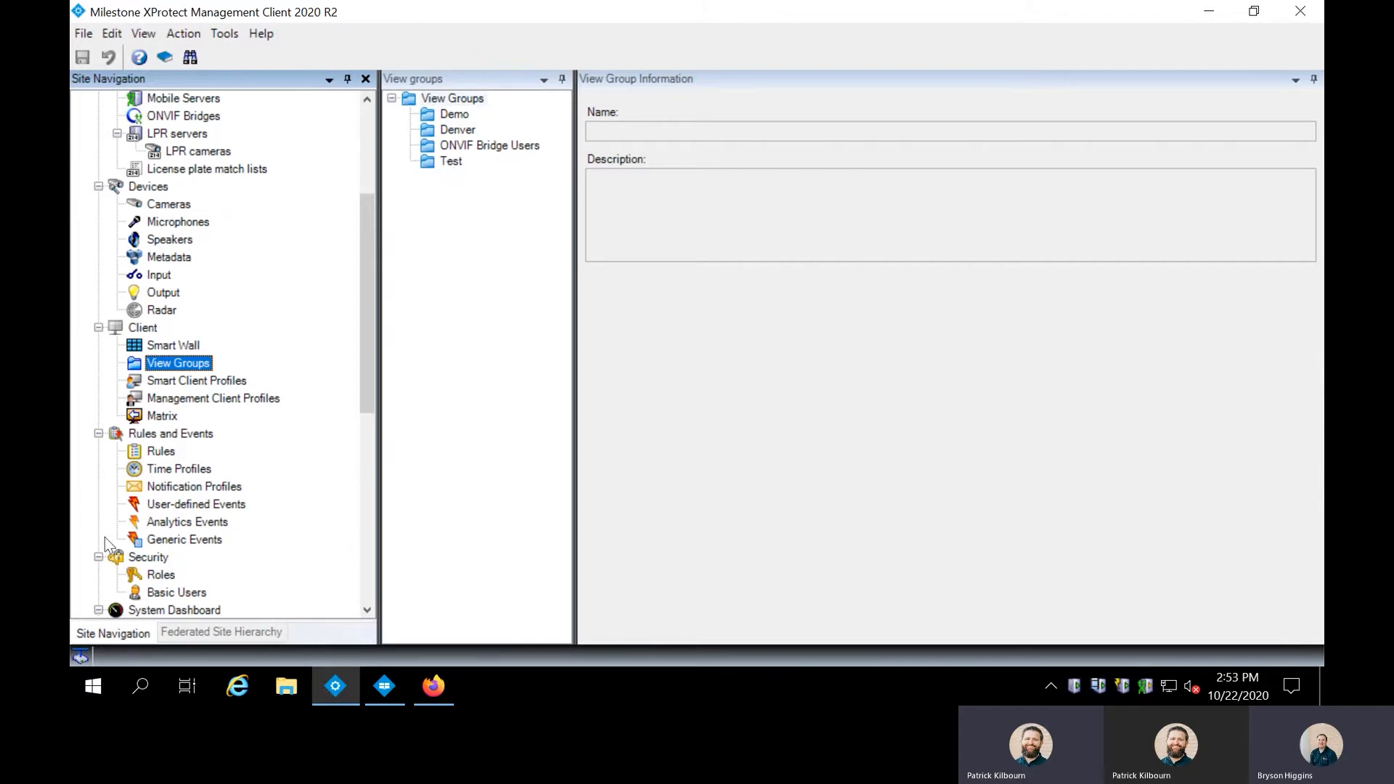
# Open the Test role's Device tab and select the SLC camera location group.
pyautogui.click(161, 575)
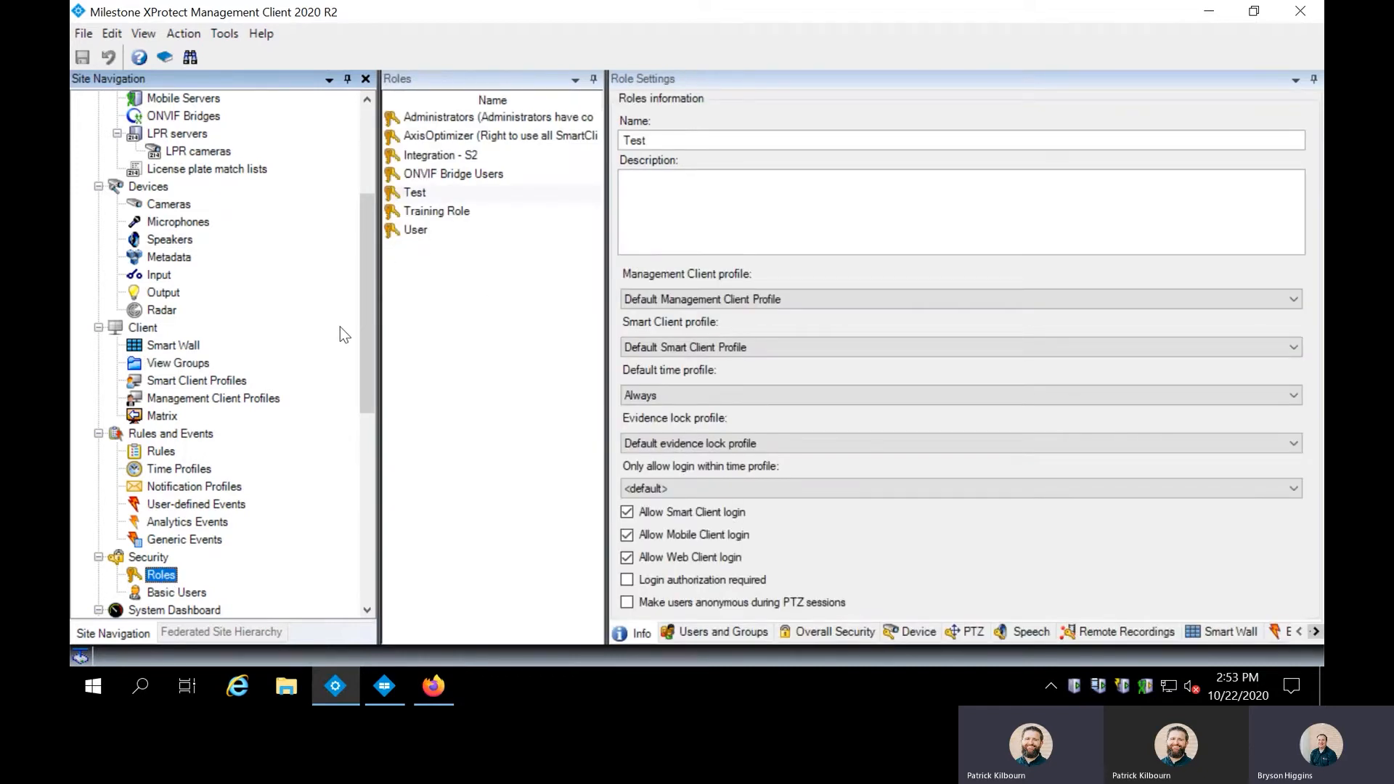
pyautogui.click(417, 194)
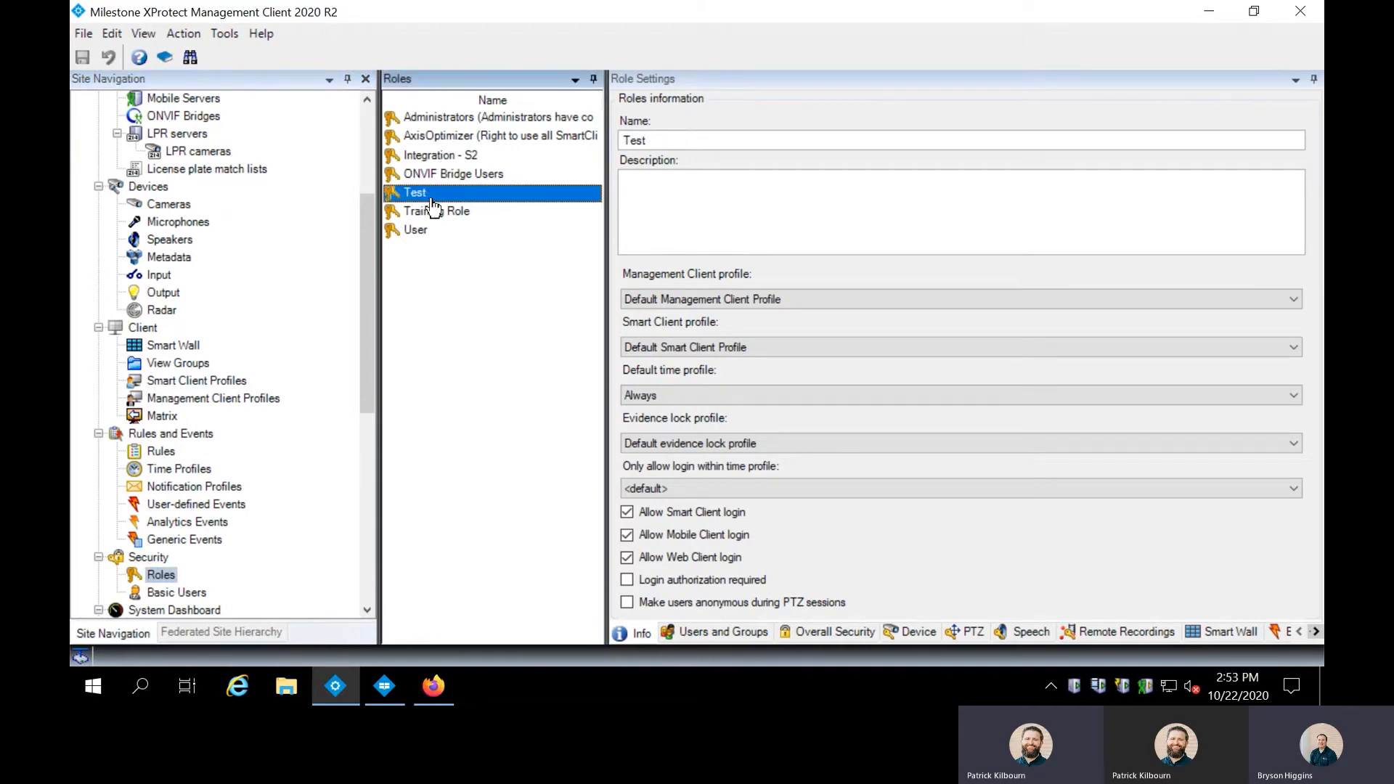
pyautogui.click(917, 633)
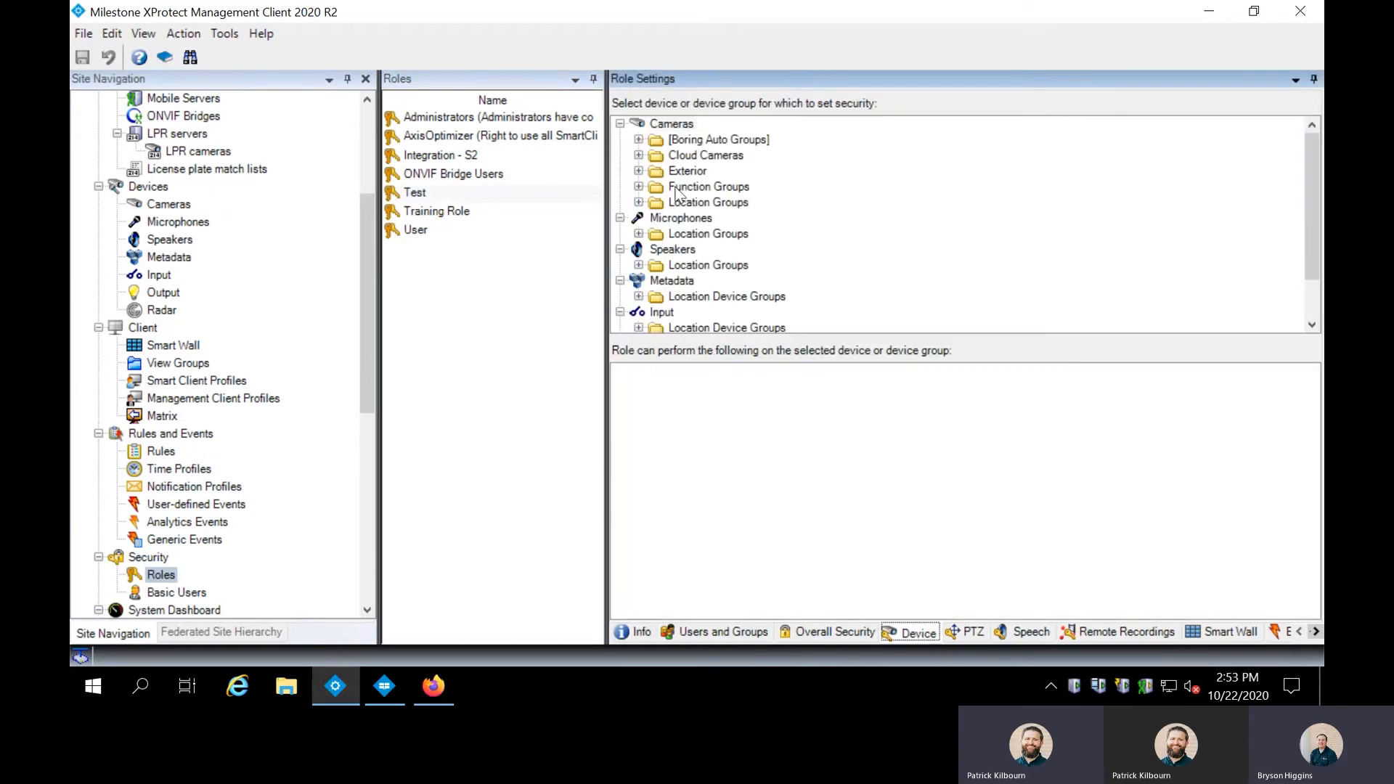
pyautogui.click(639, 200)
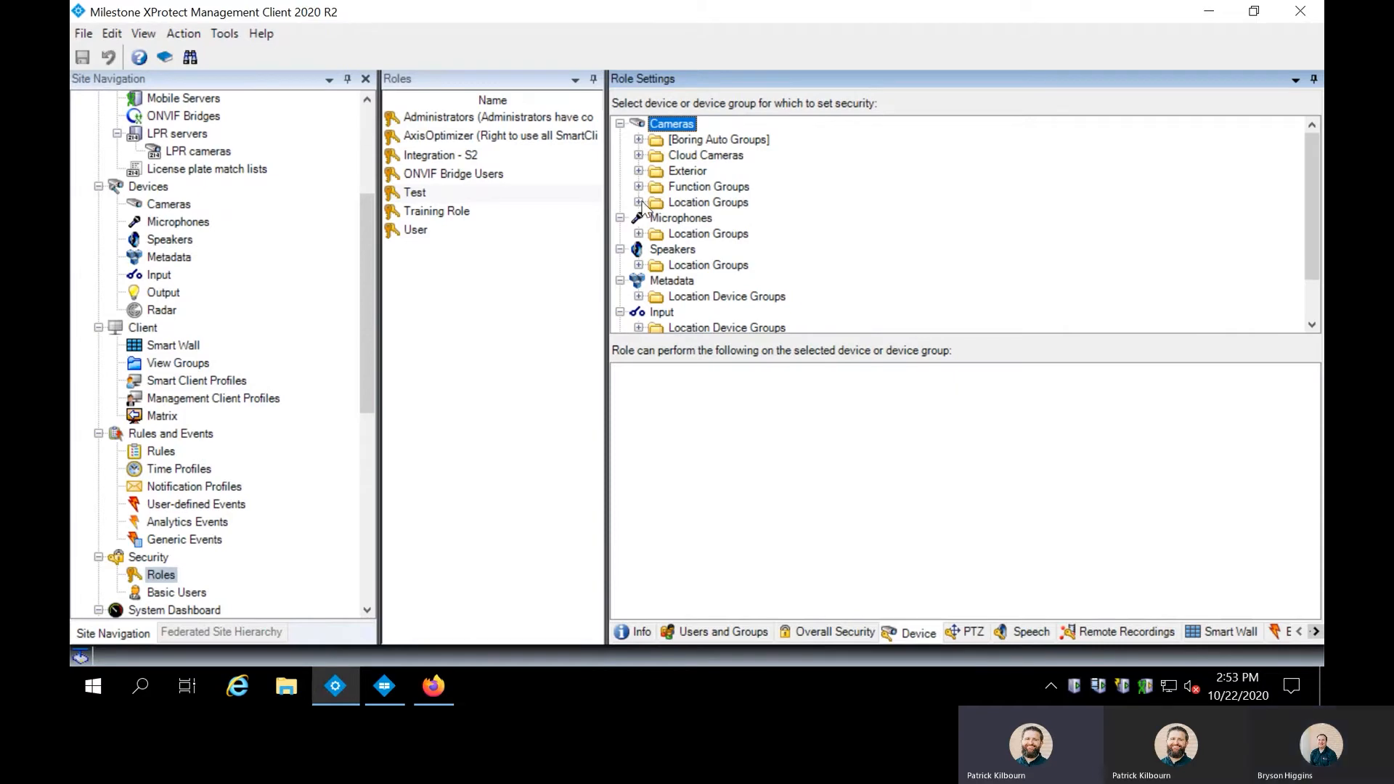
pyautogui.click(639, 202)
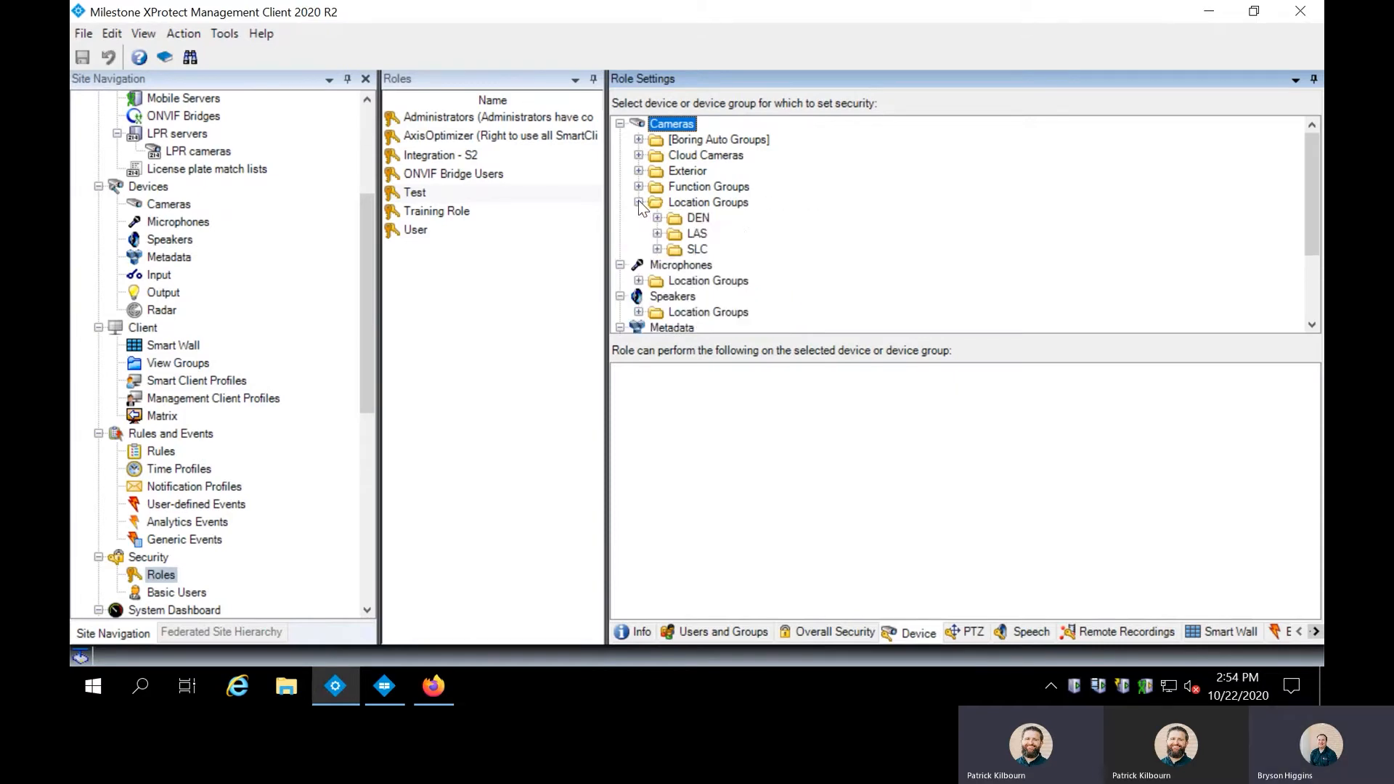
pyautogui.click(676, 251)
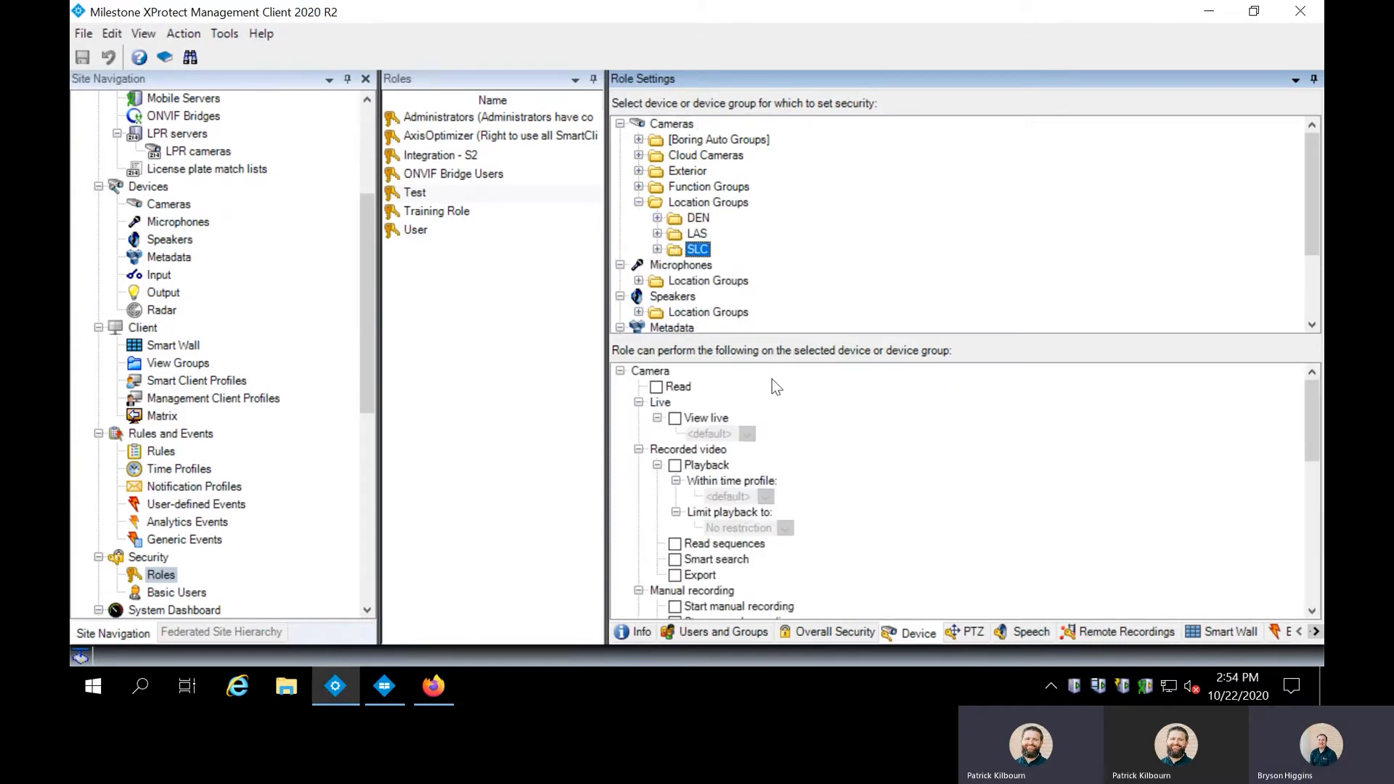
# Grant Read and View live on SLC cameras, save, and switch to Smart Client.
pyautogui.click(657, 388)
pyautogui.click(674, 418)
pyautogui.click(82, 57)
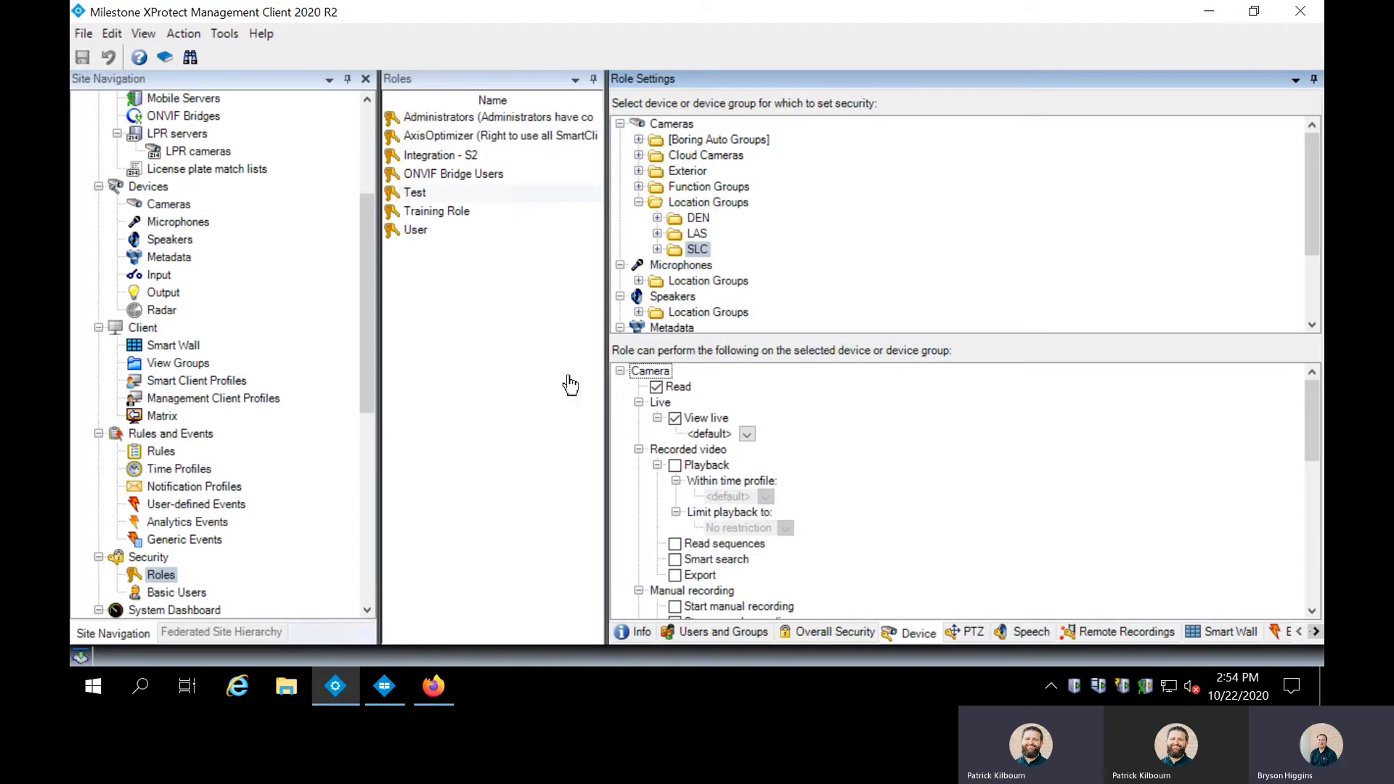
pyautogui.click(396, 682)
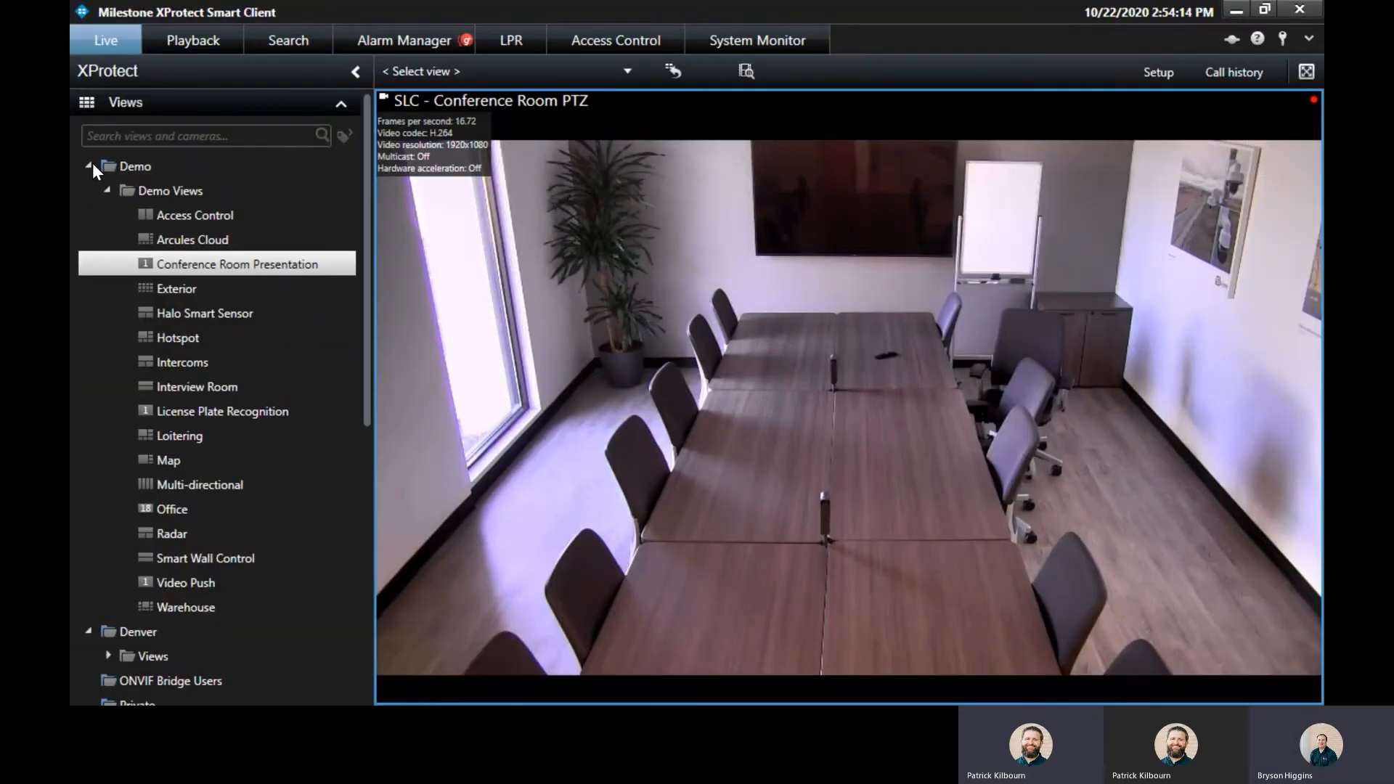
# In setup mode, add a subgroup named 'New Group' under the Test view group.
pyautogui.click(93, 162)
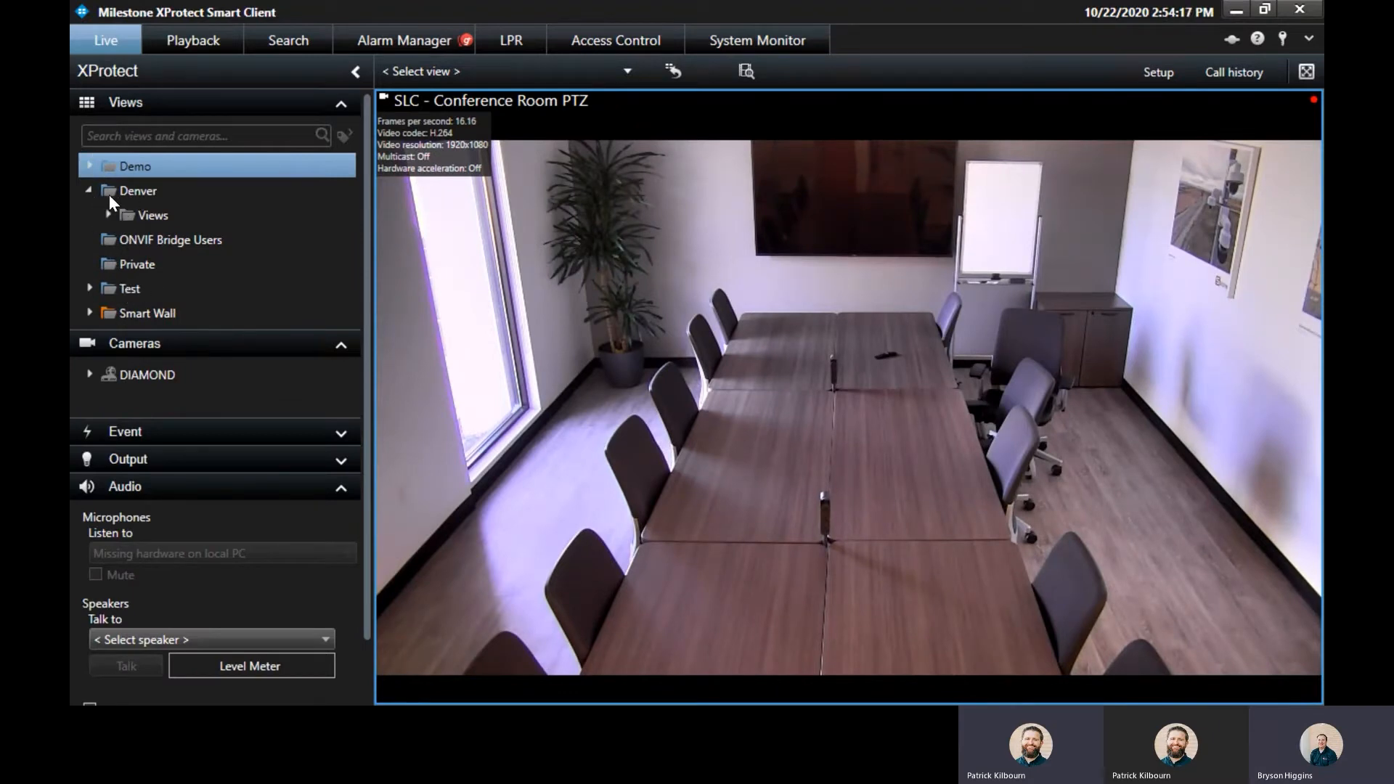
pyautogui.click(112, 288)
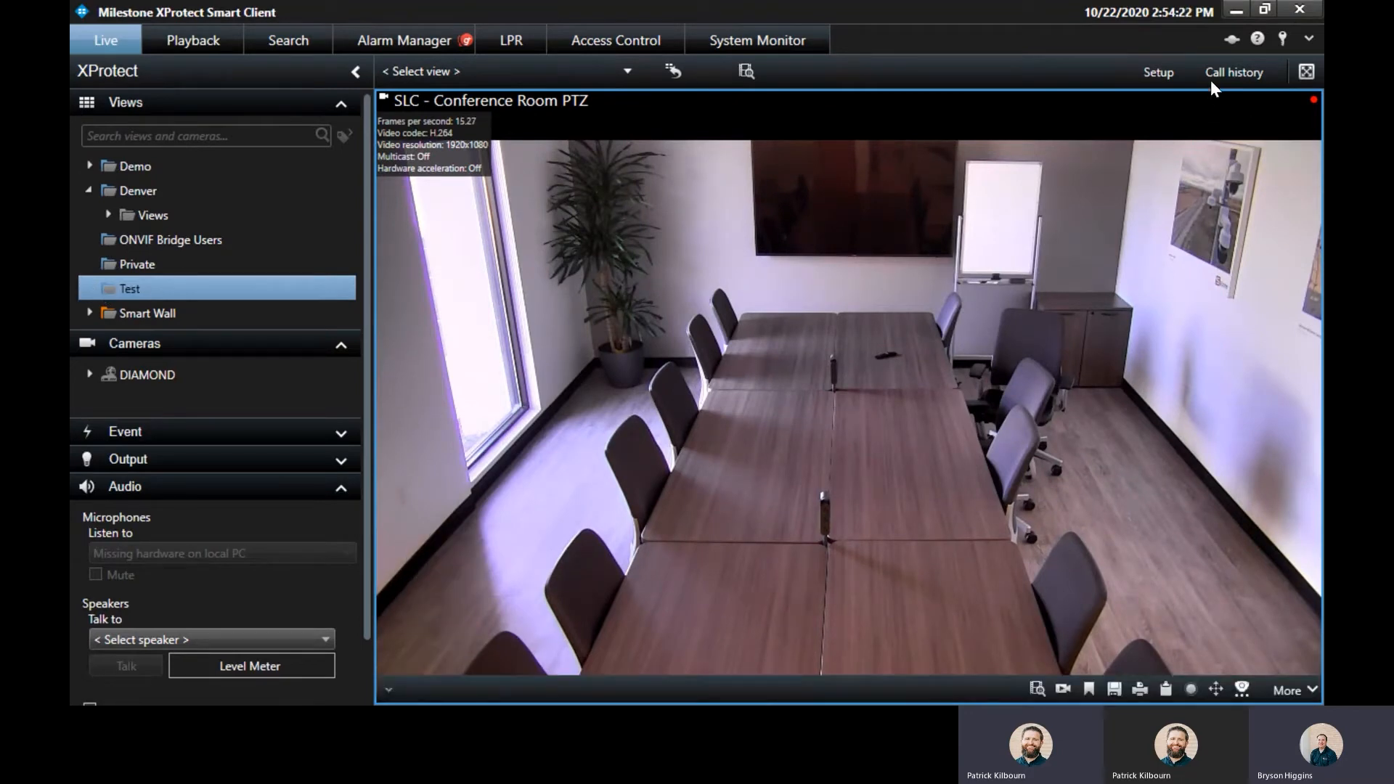
pyautogui.click(1154, 72)
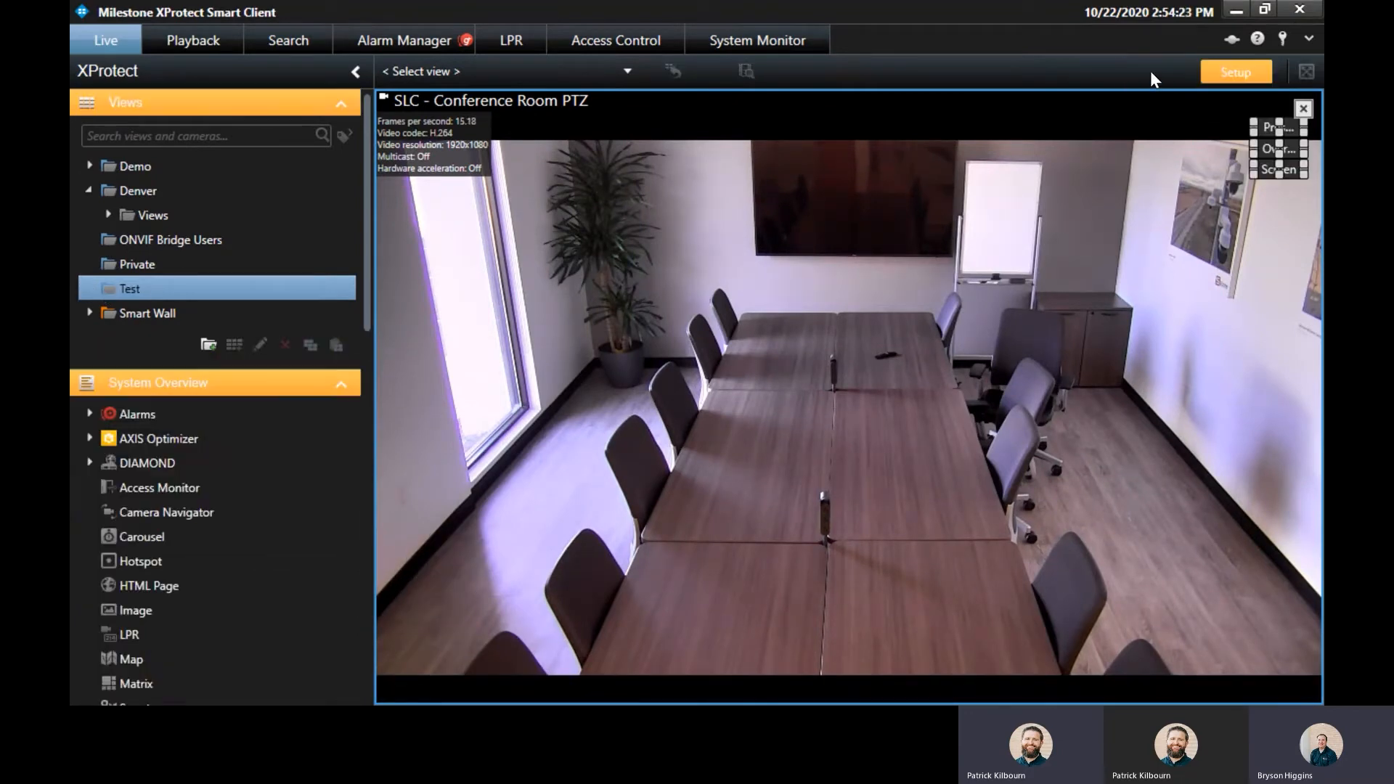
pyautogui.click(213, 343)
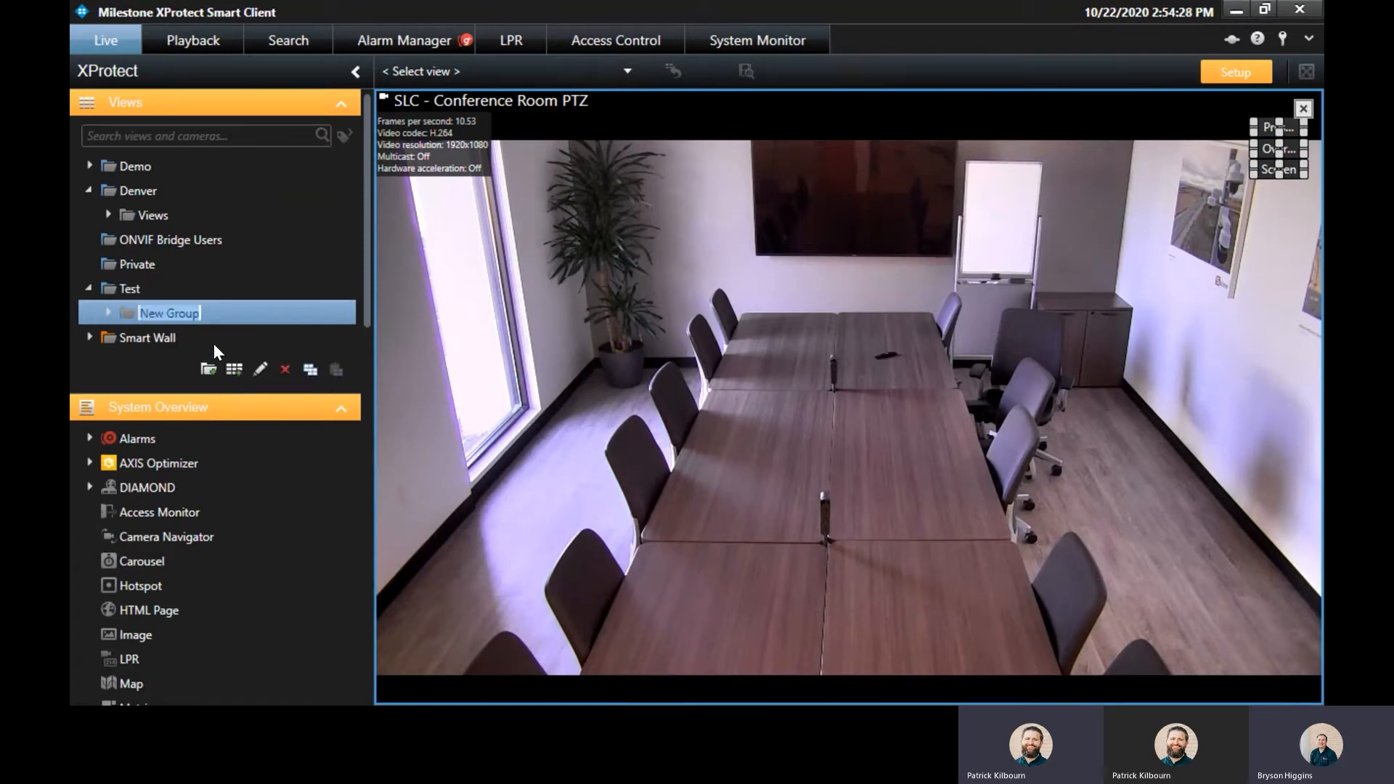
pyautogui.press('Return')
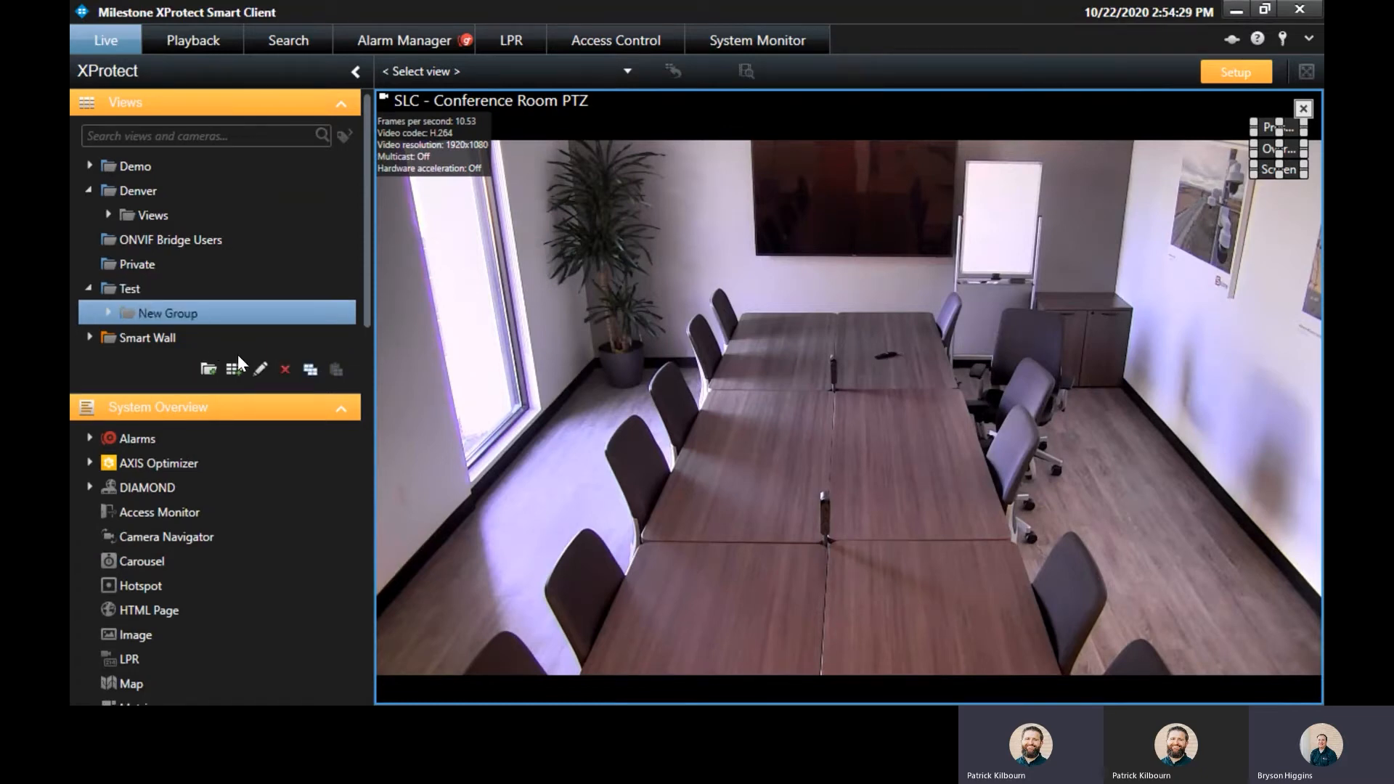
# Create an empty 4:3 3 x 3 view inside New Group.
pyautogui.click(236, 363)
pyautogui.moveTo(290, 379)
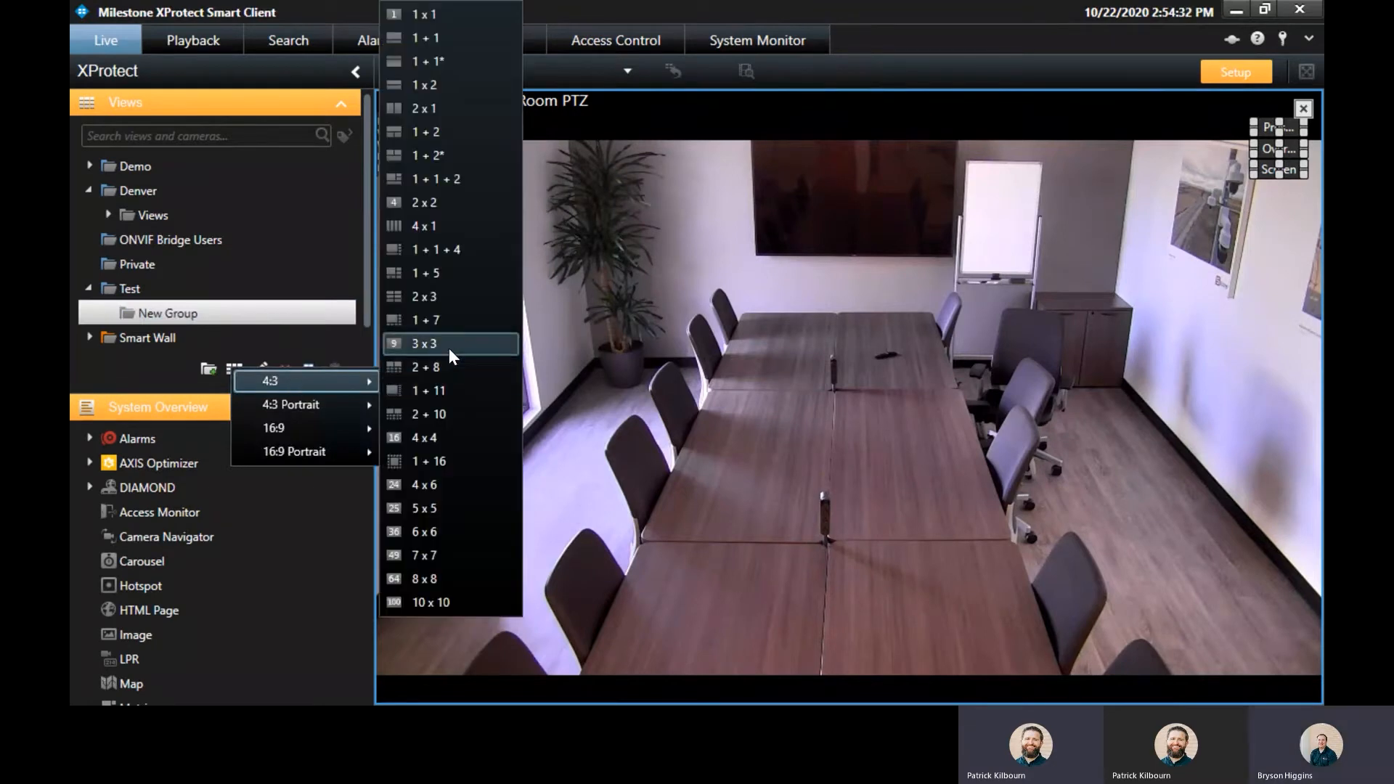
pyautogui.click(435, 344)
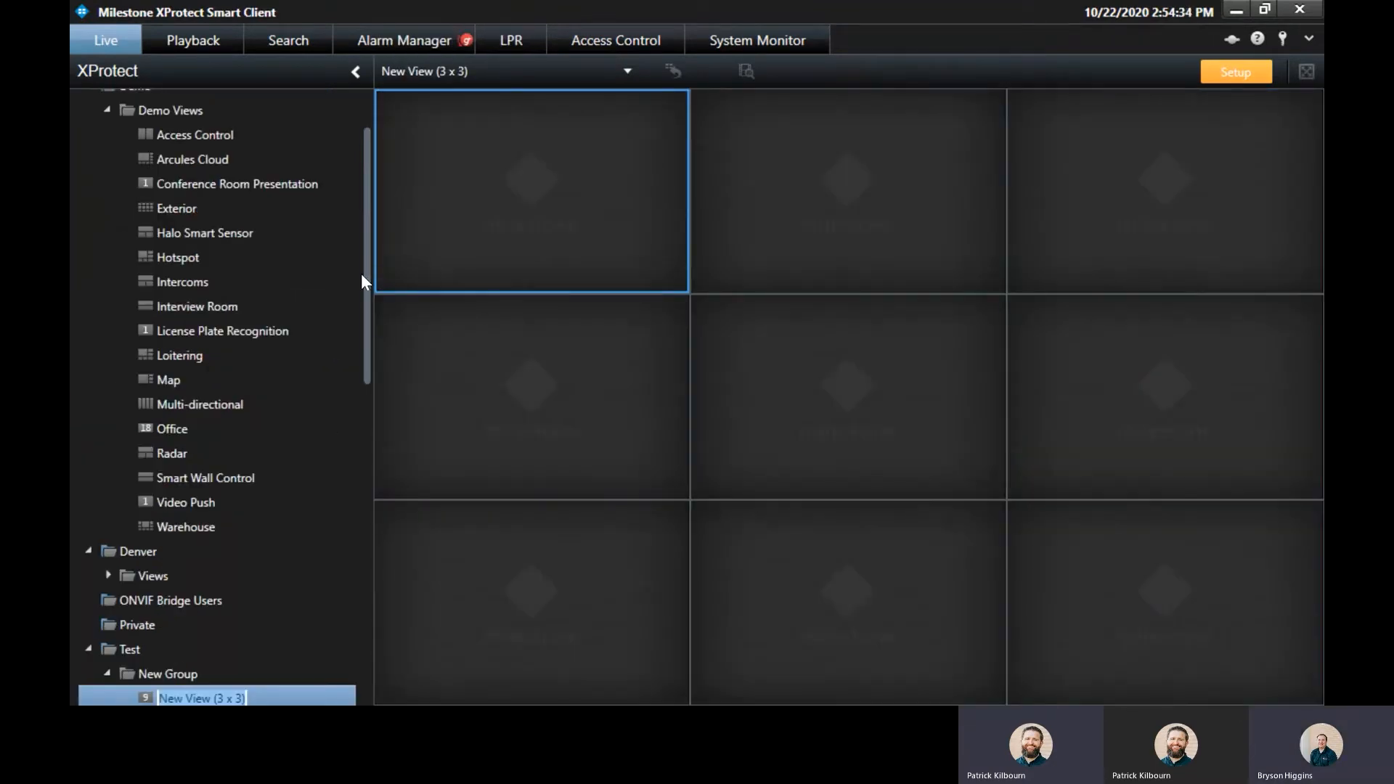
# Drag the SLC location group onto the 3 x 3 view to fill all nine tiles, then exit setup.
pyautogui.moveTo(367, 281); pyautogui.dragTo(368, 428)
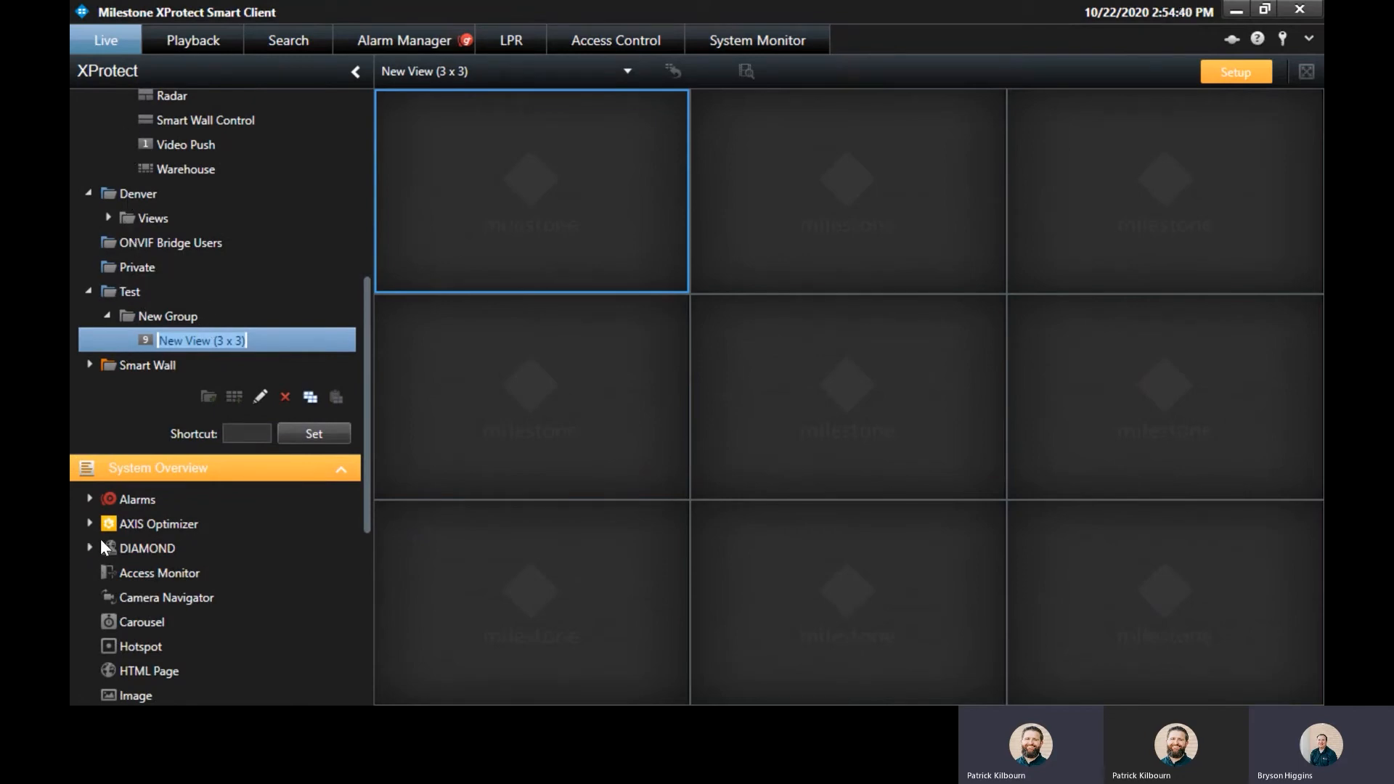
pyautogui.click(84, 549)
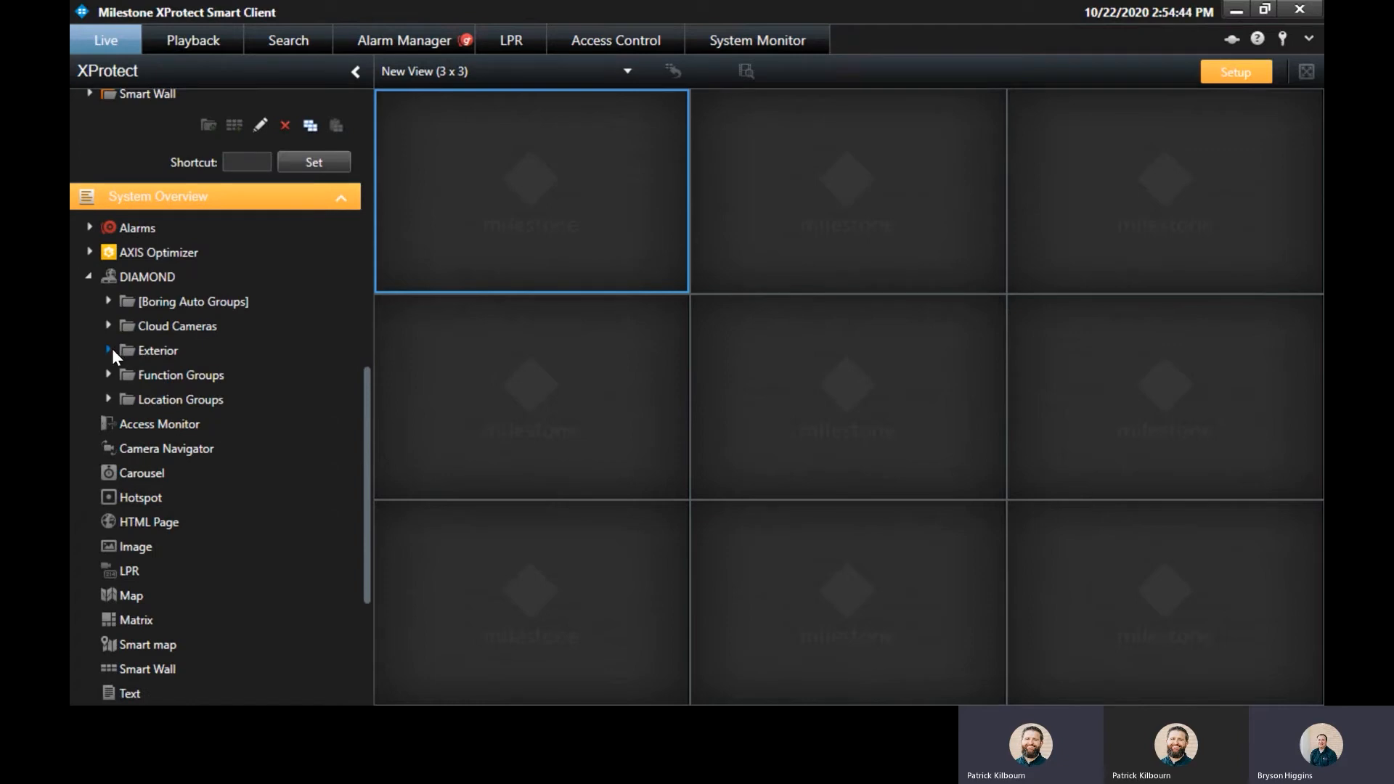
pyautogui.click(108, 399)
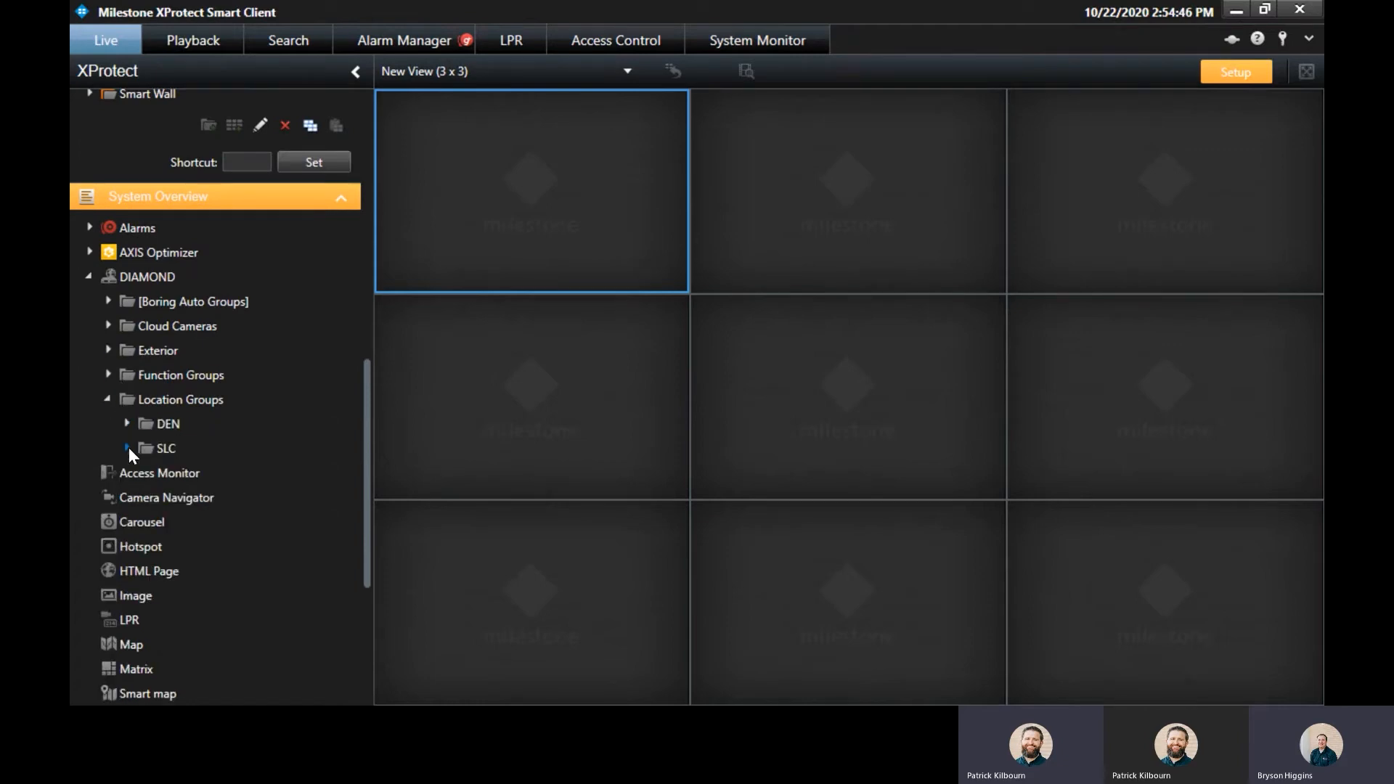
pyautogui.click(127, 448)
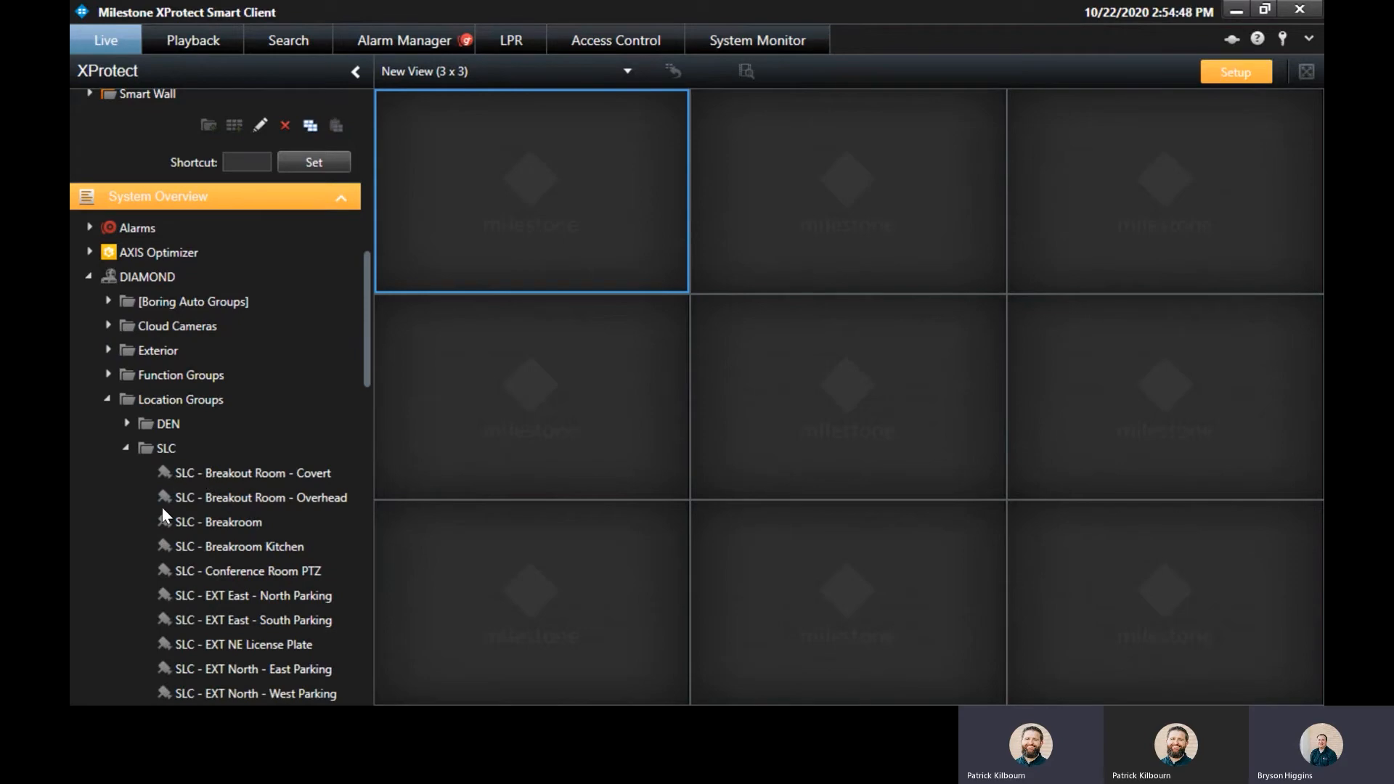
pyautogui.moveTo(160, 450); pyautogui.dragTo(602, 254)
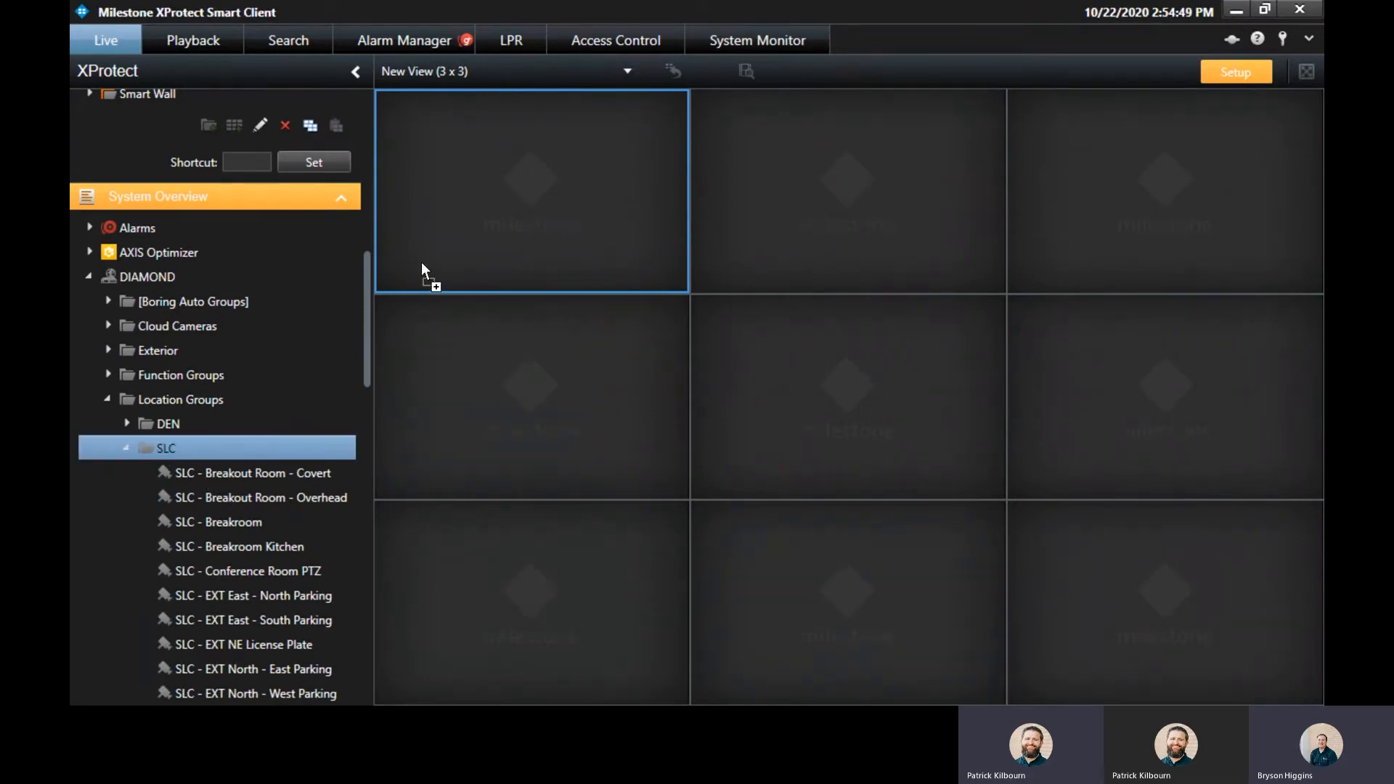
pyautogui.moveTo(421, 261); pyautogui.dragTo(422, 262)
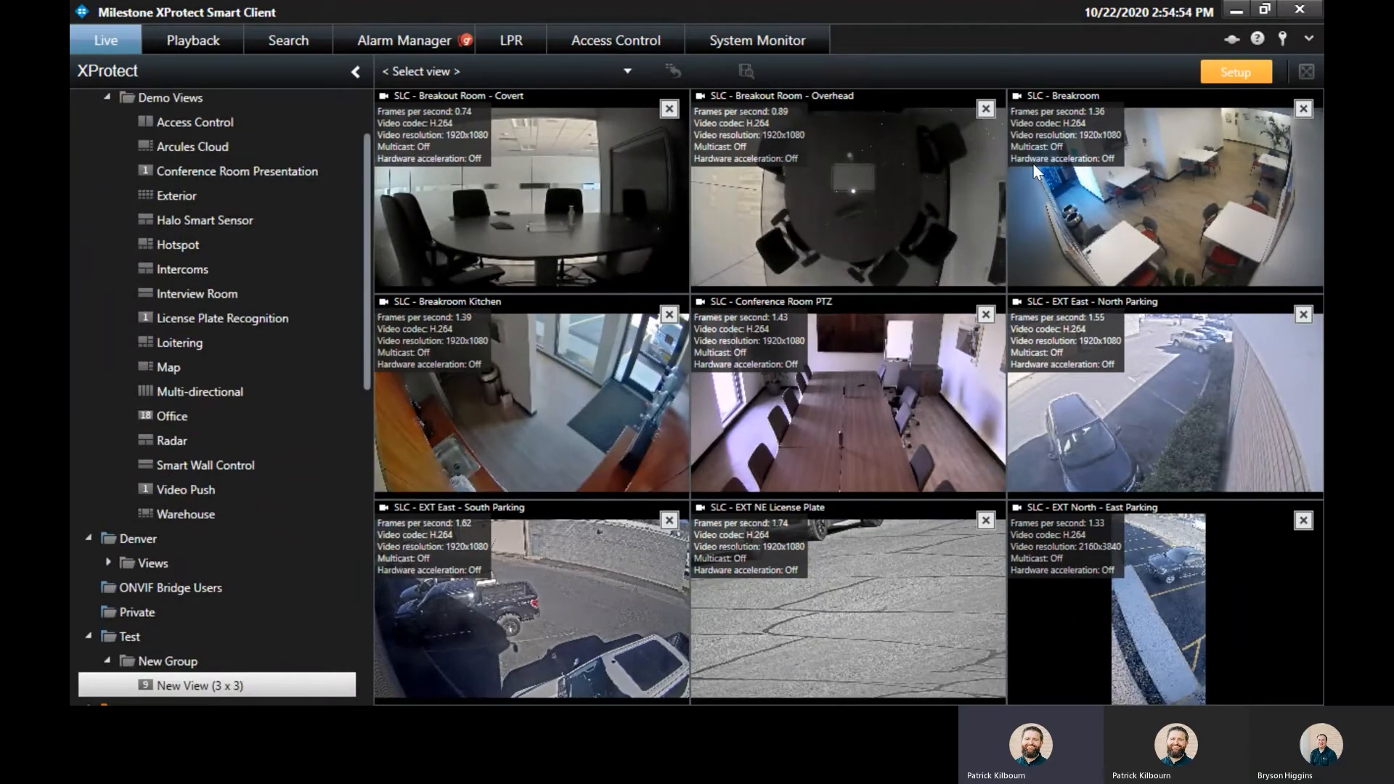
pyautogui.click(1244, 71)
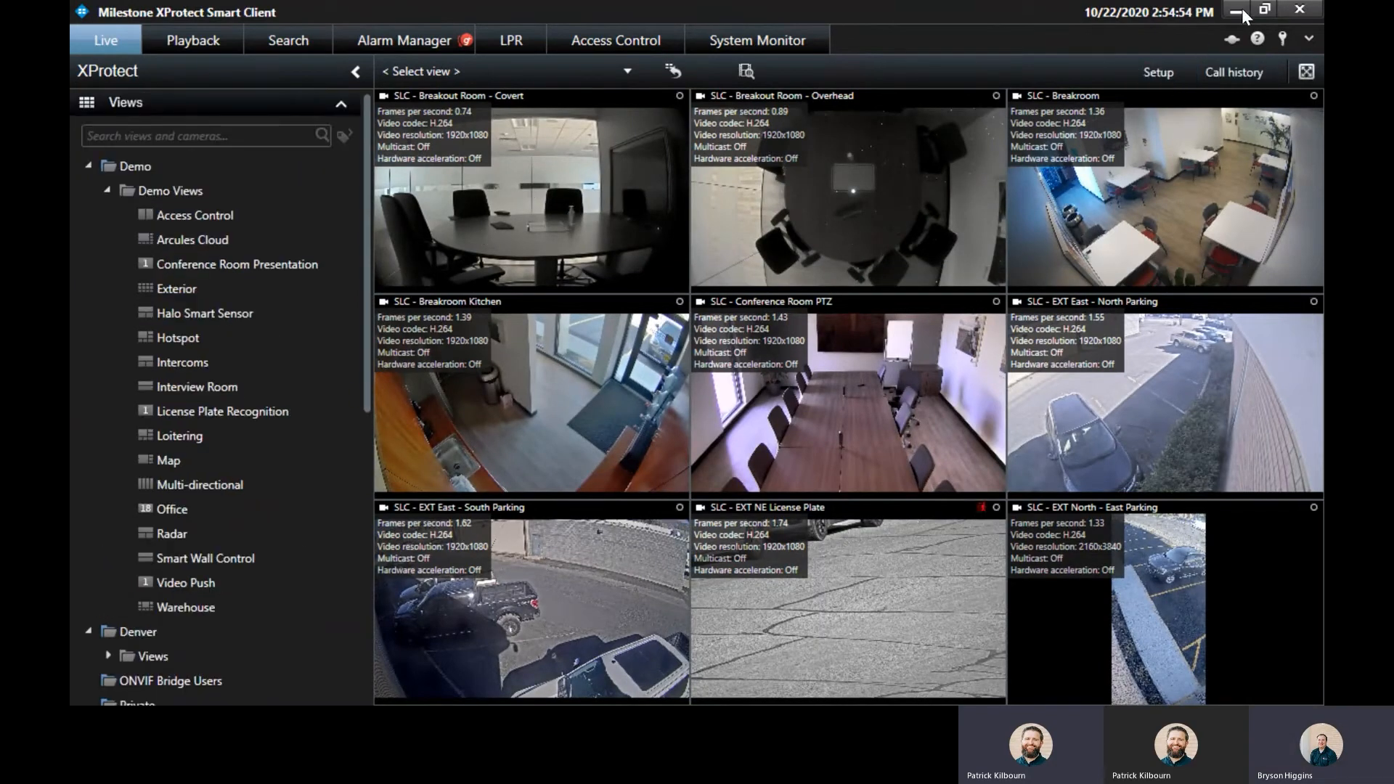
# Return to Management Client and open the Test role's View Group tab.
pyautogui.click(1237, 9)
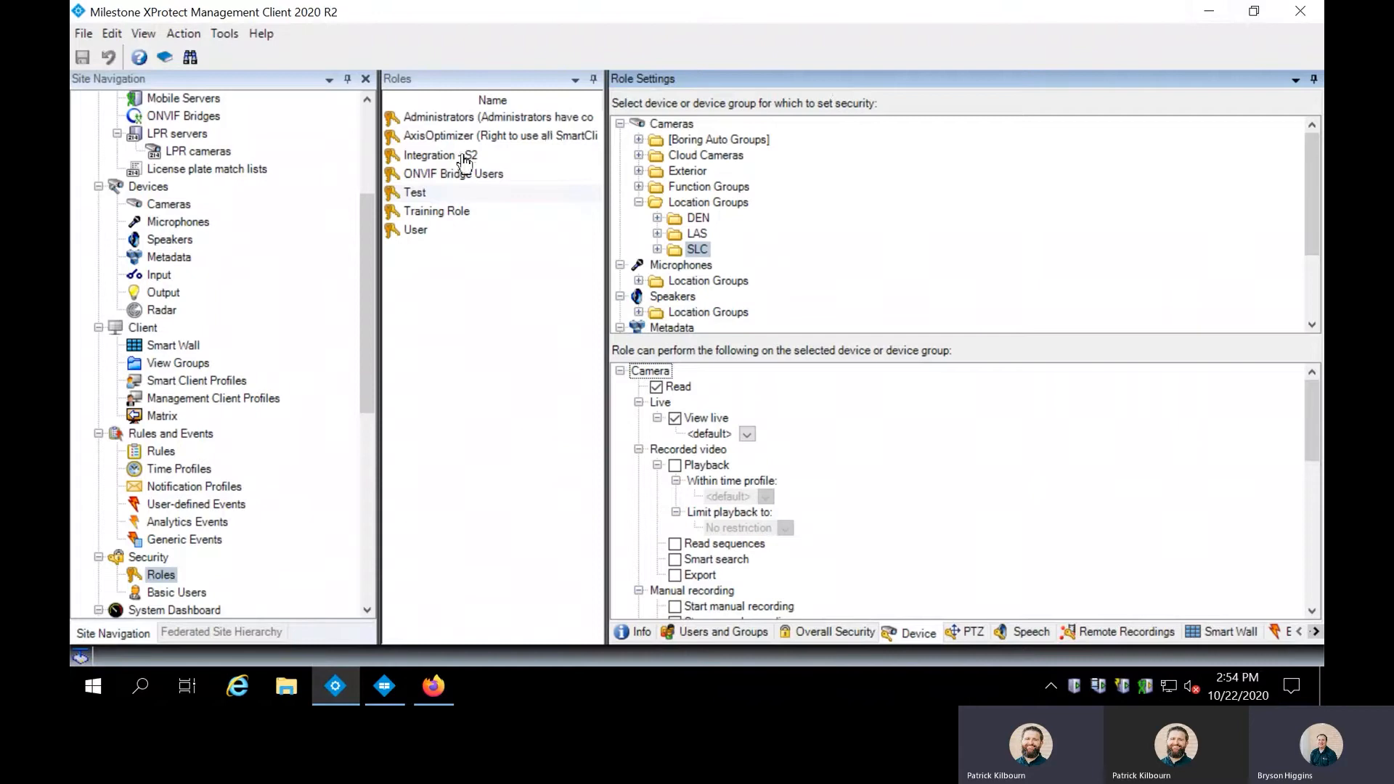
pyautogui.click(435, 193)
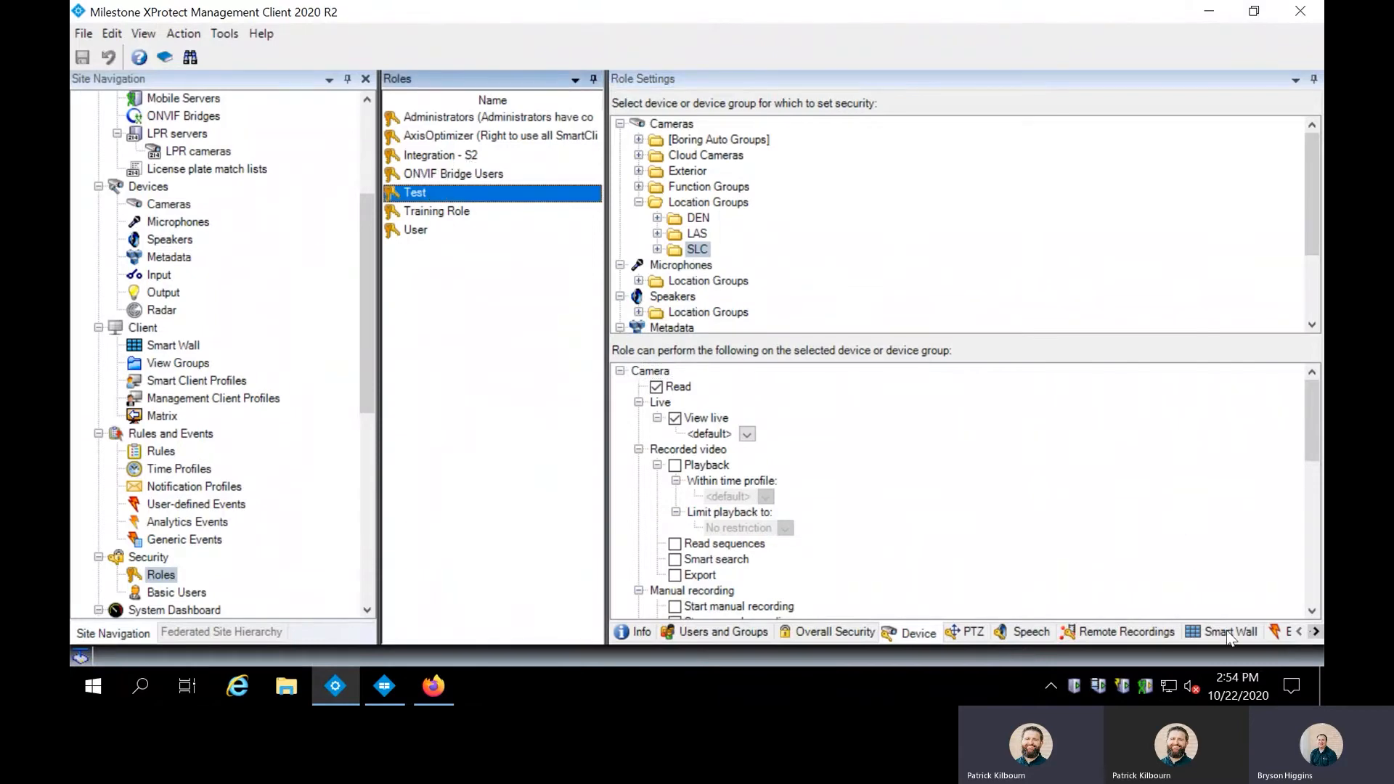
pyautogui.click(1316, 631)
pyautogui.click(1316, 632)
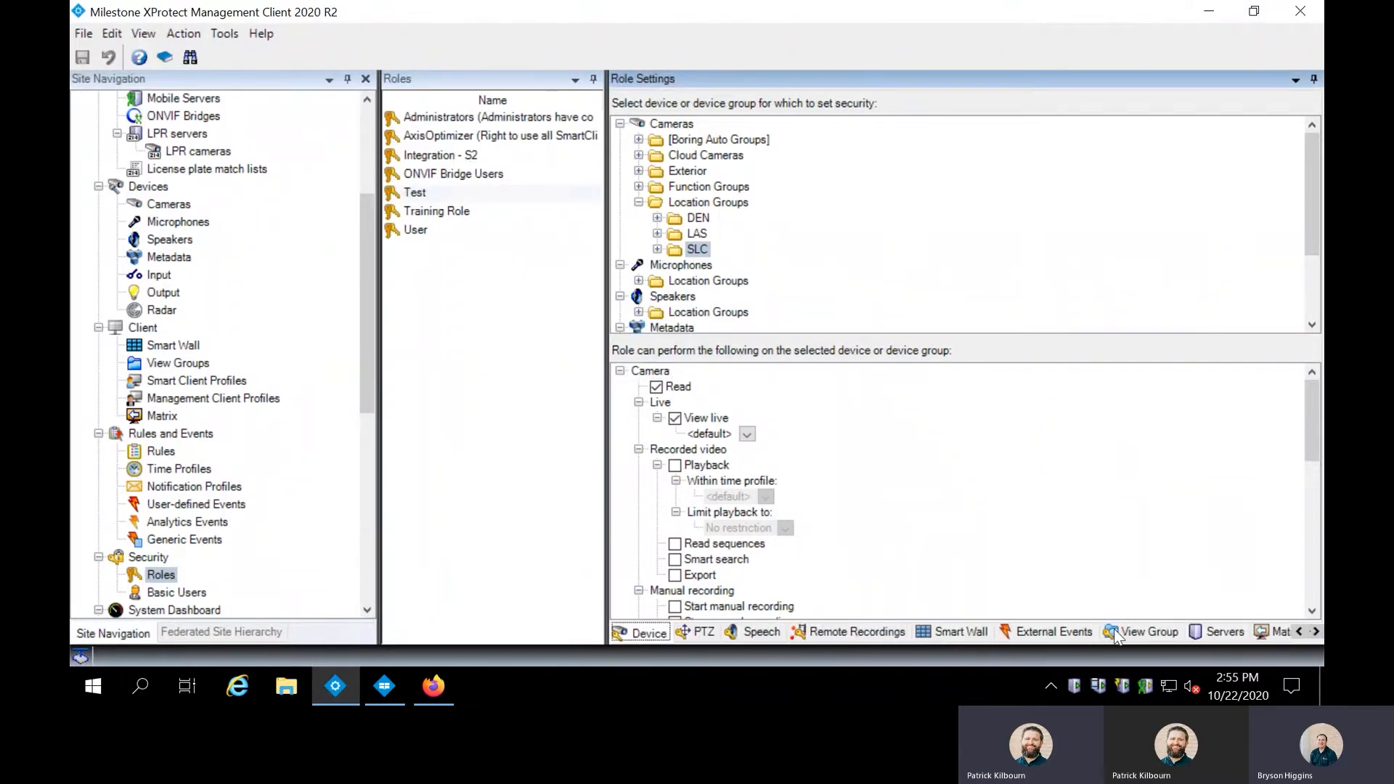
pyautogui.click(1143, 633)
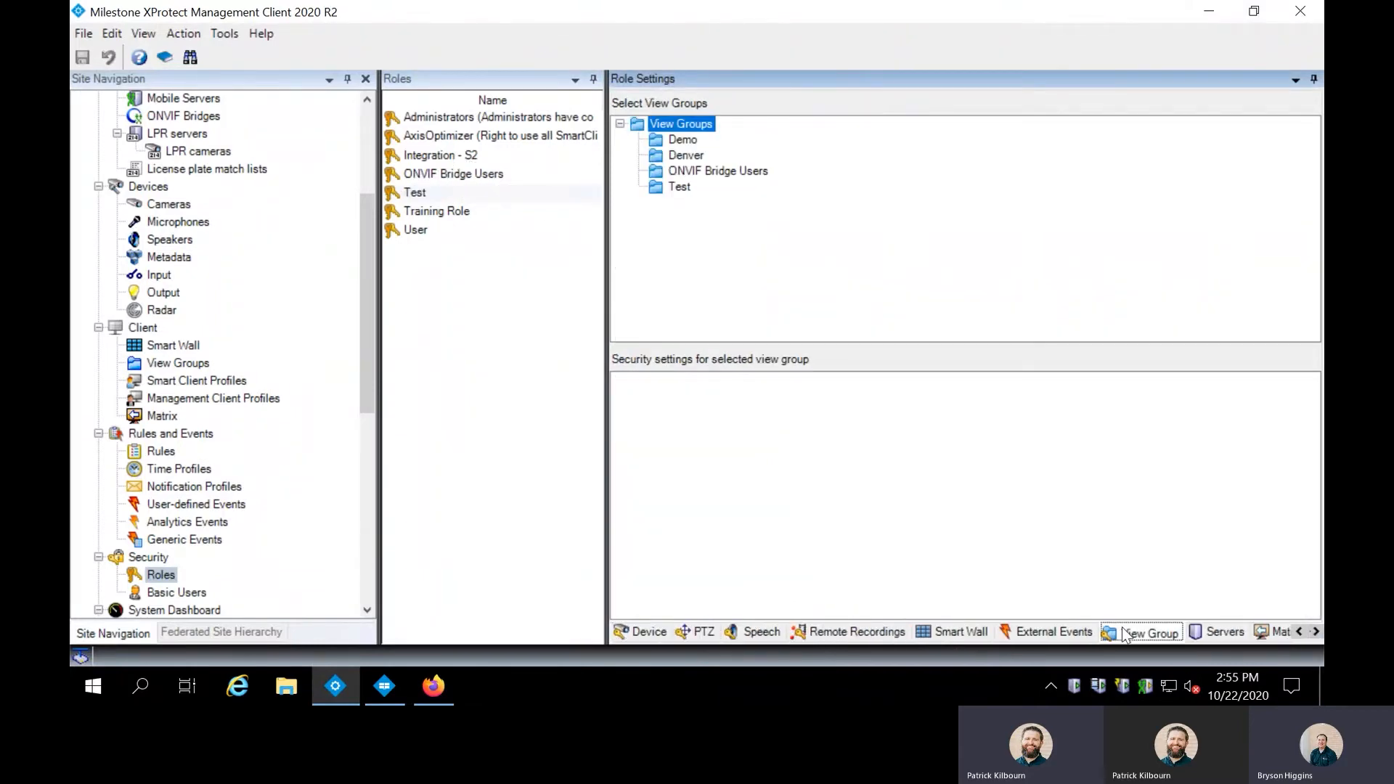
# Grant the Test role Read and Operate on the Test view group.
pyautogui.click(679, 187)
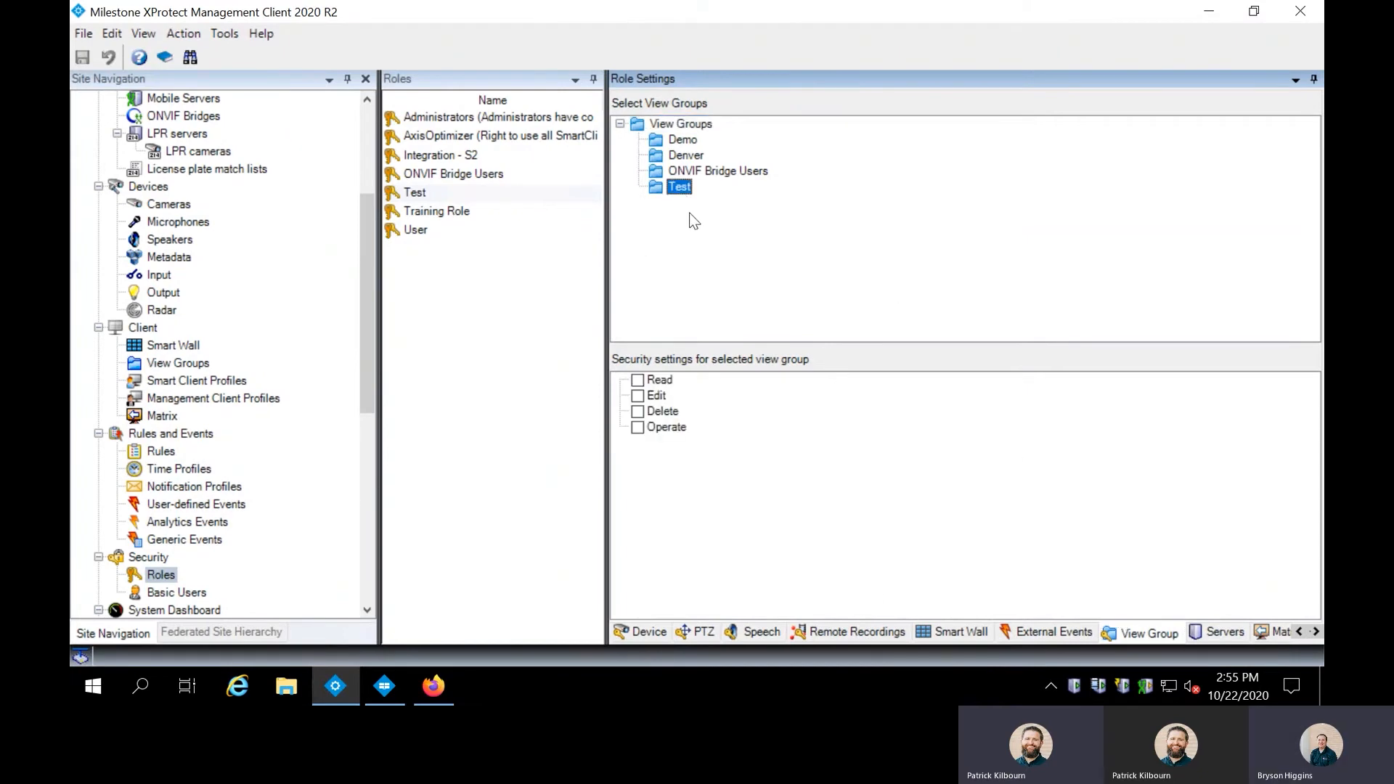
pyautogui.click(639, 381)
pyautogui.click(660, 380)
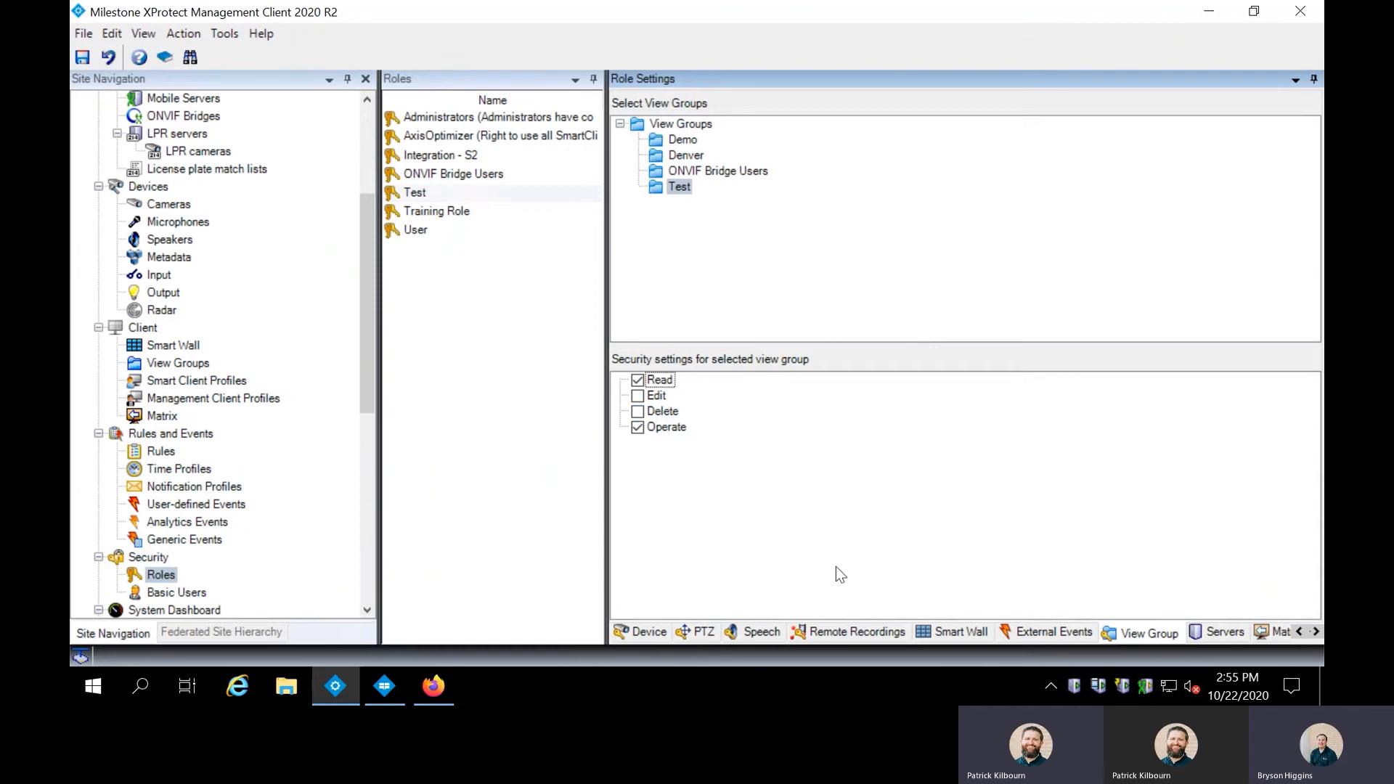
pyautogui.click(1300, 633)
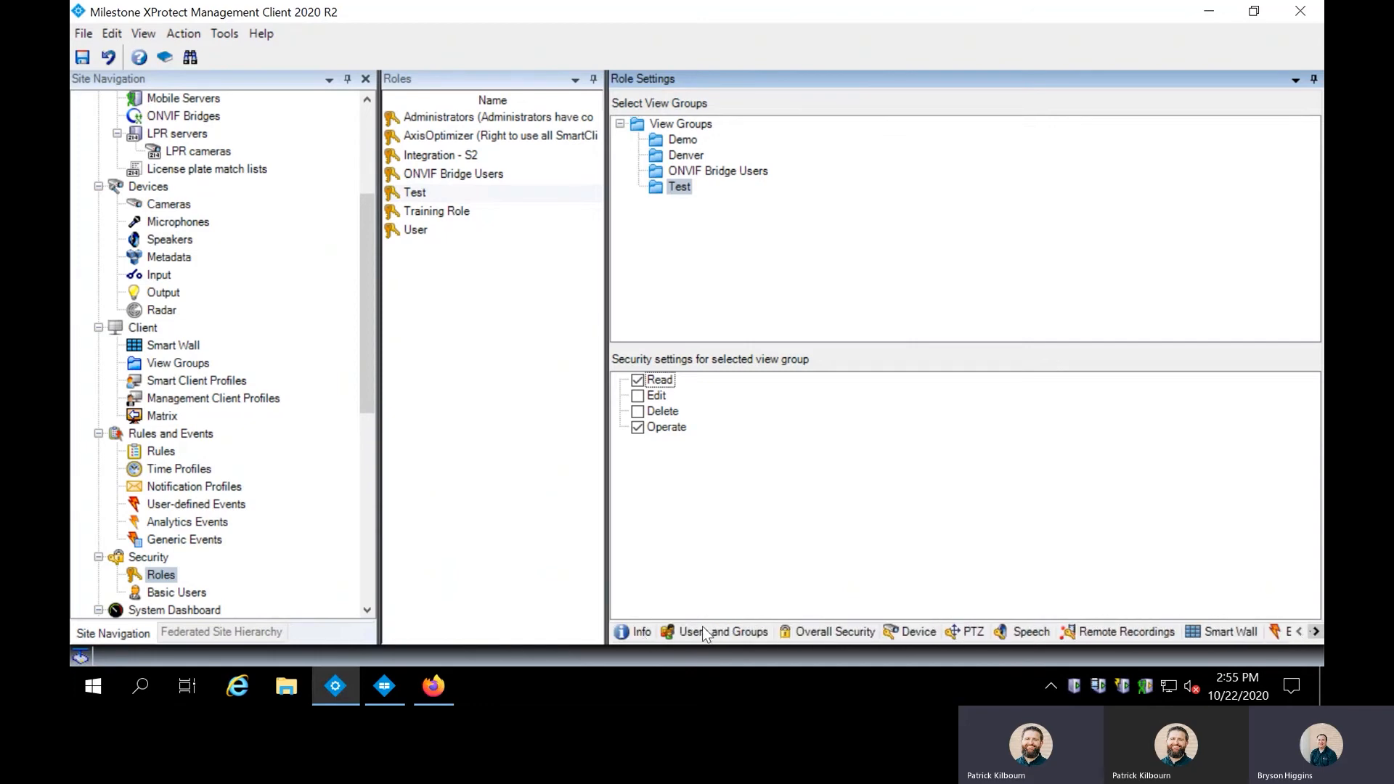
# Save the view group permissions and start a new basic user named 'test' for the role.
pyautogui.click(809, 625)
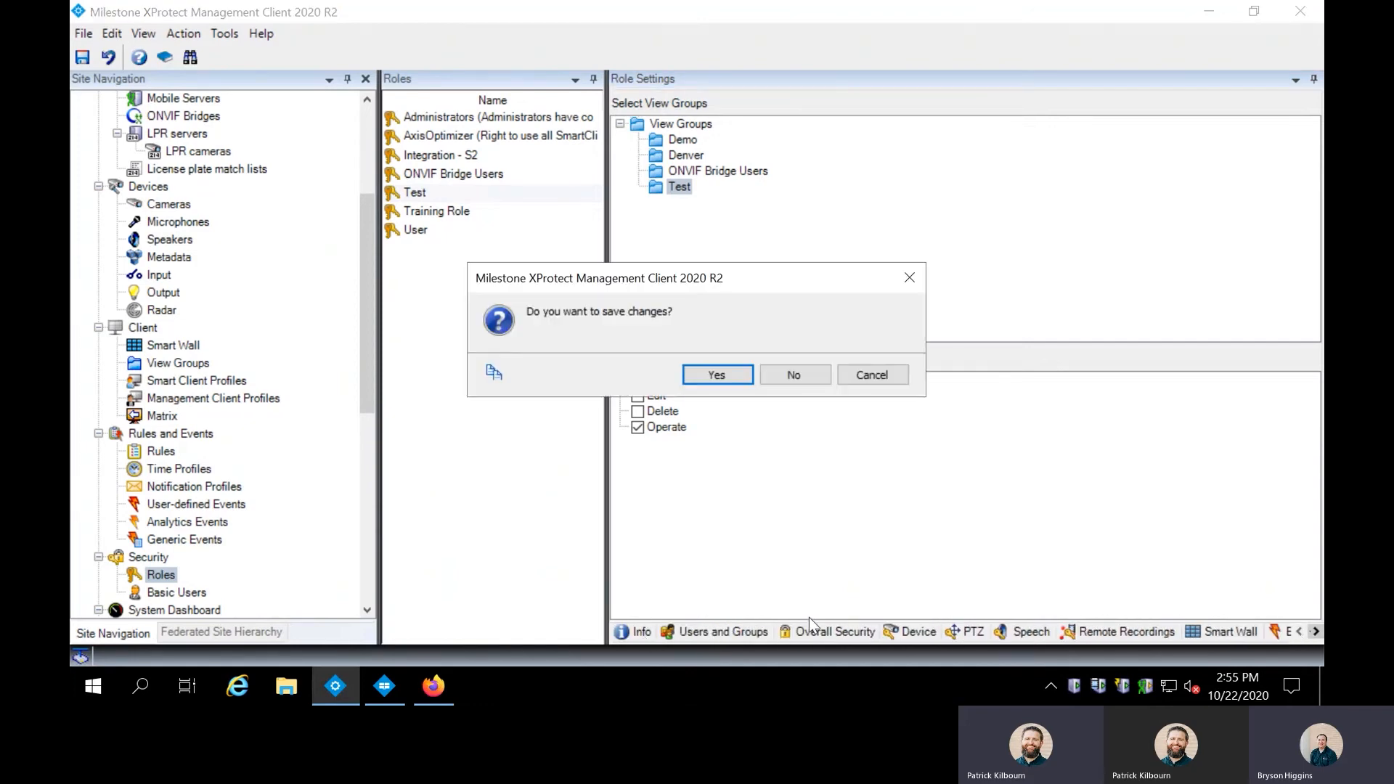
pyautogui.click(721, 376)
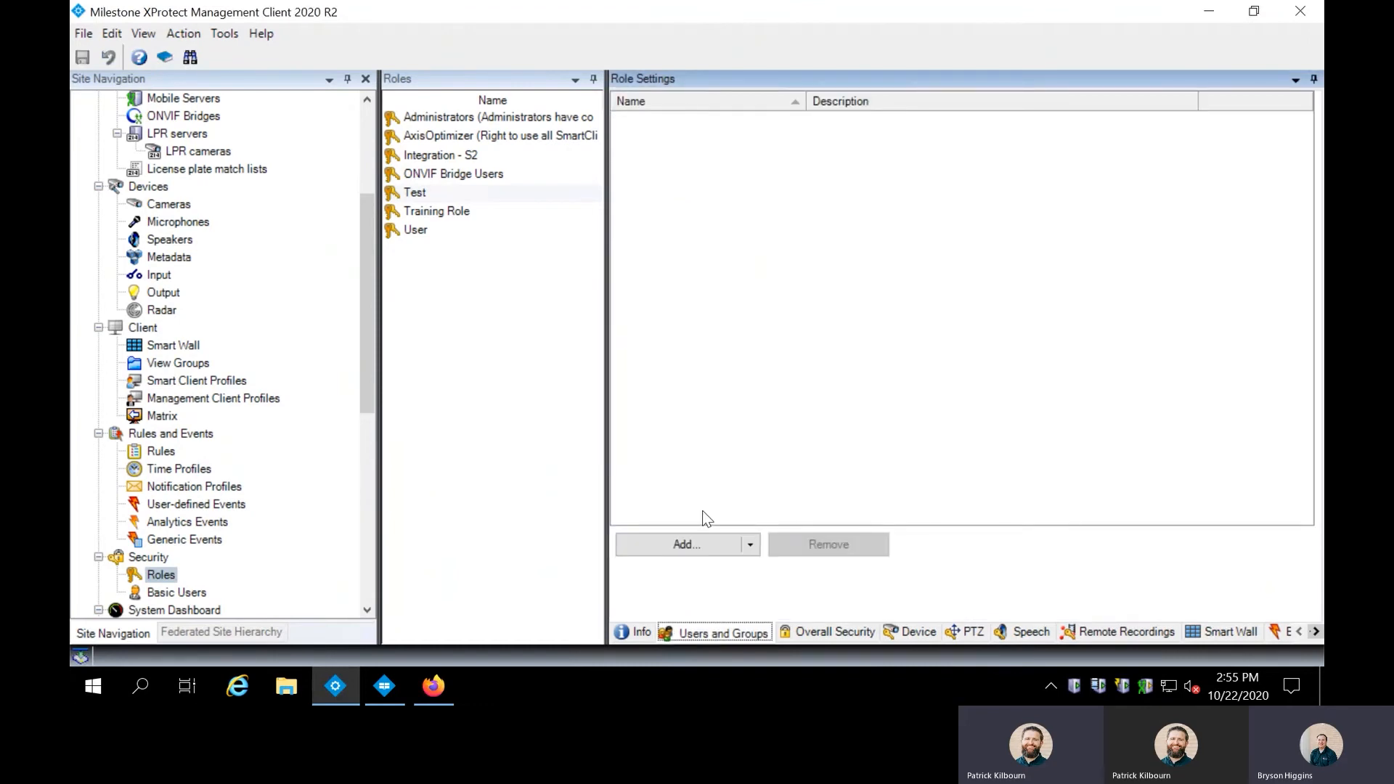
pyautogui.click(691, 548)
pyautogui.click(663, 588)
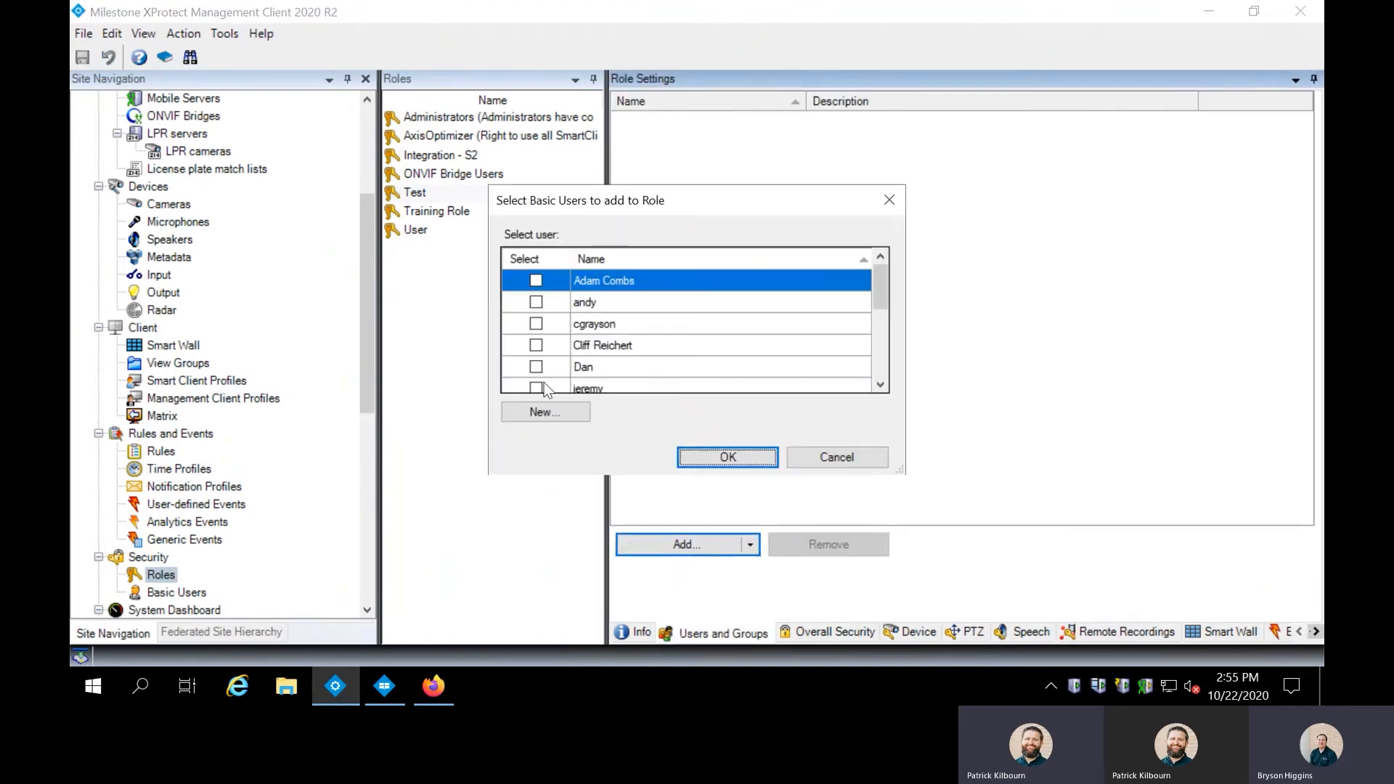
pyautogui.scroll(-5, 654, 390)
pyautogui.click(570, 412)
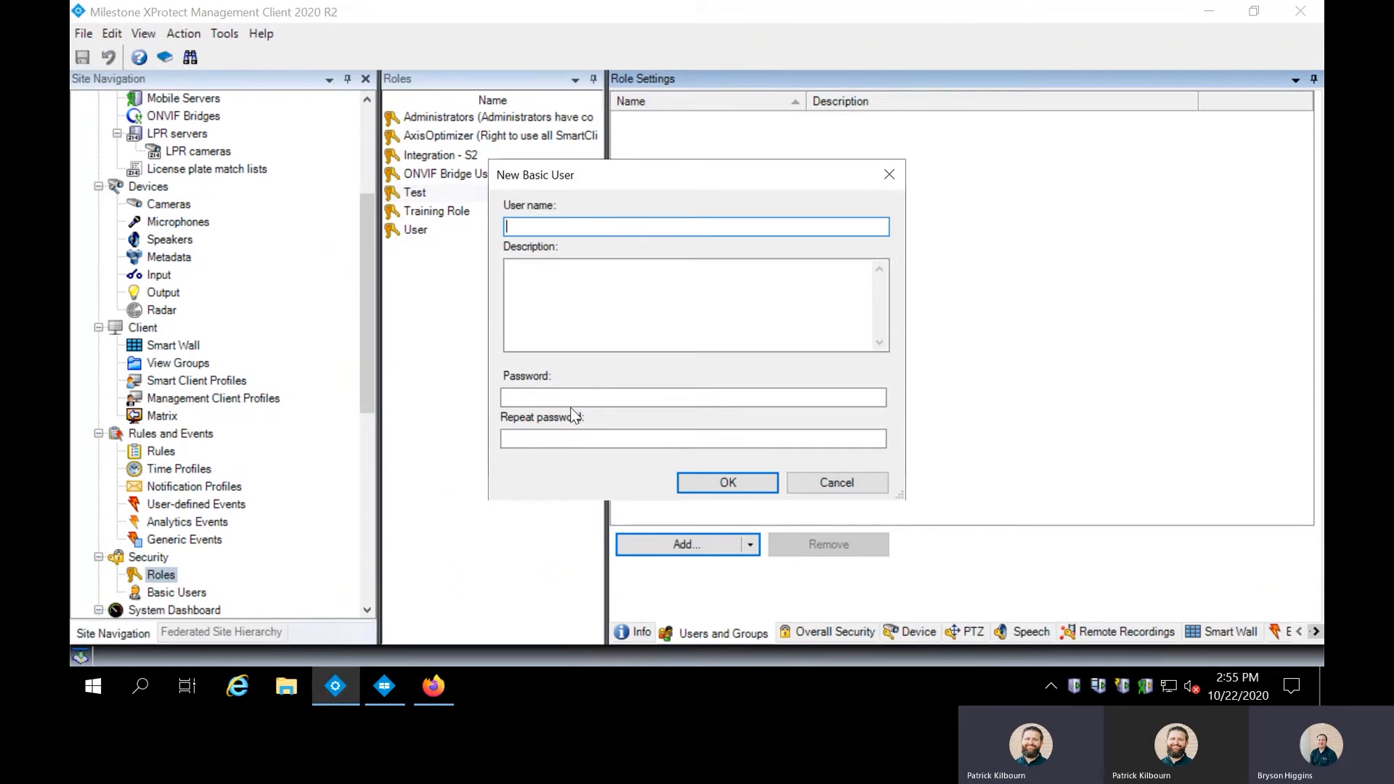
pyautogui.write('test')
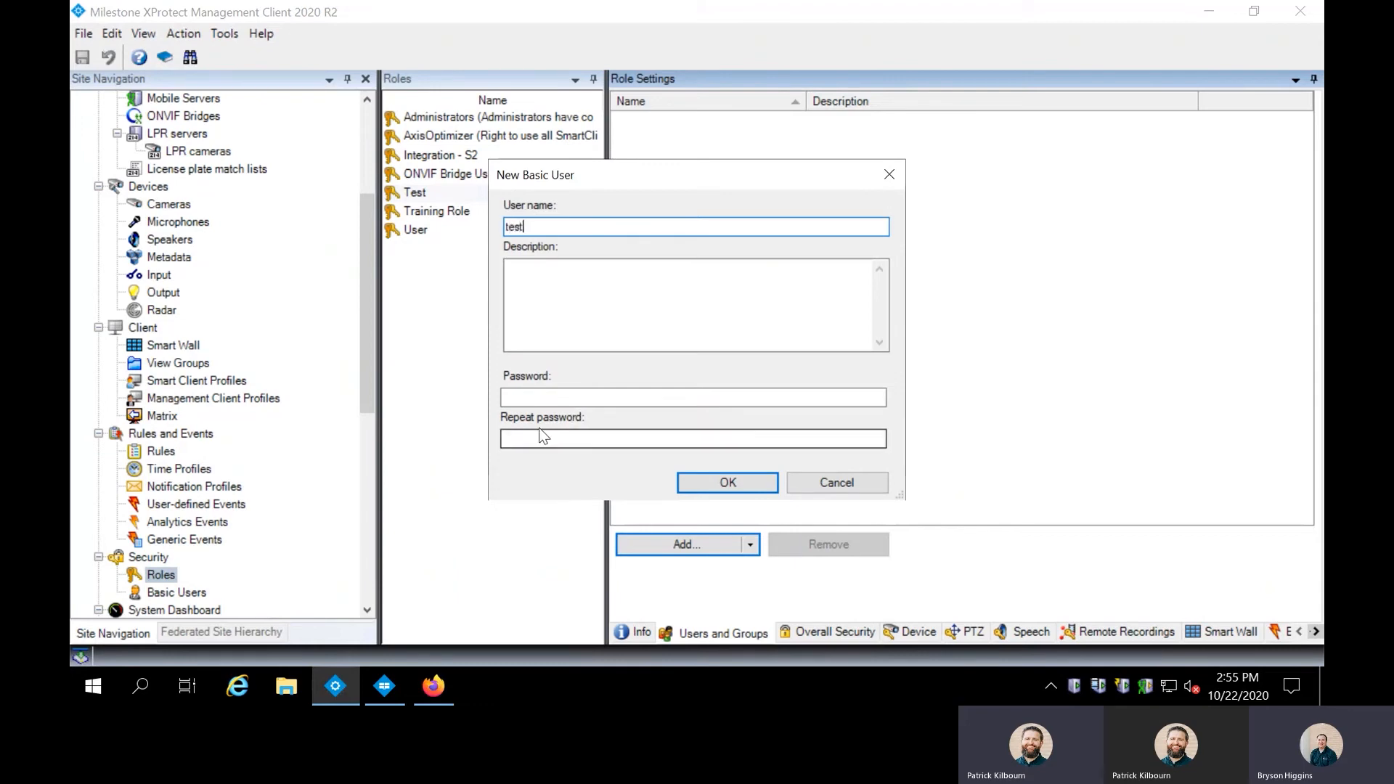
pyautogui.click(556, 396)
# Enter the user's password twice, retrying after complexity and mismatch errors.
pyautogui.write('•••••••')
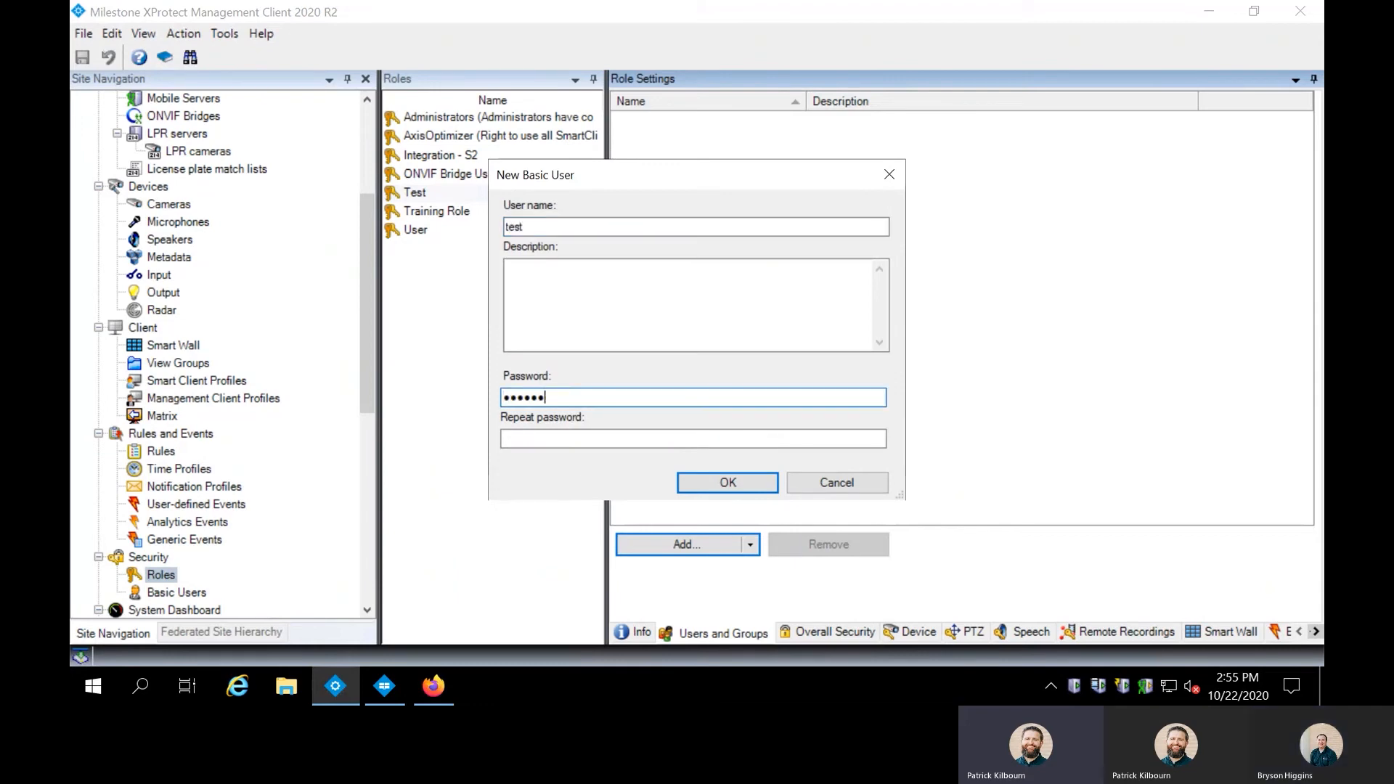
pyautogui.press('Tab')
pyautogui.write('•••••••')
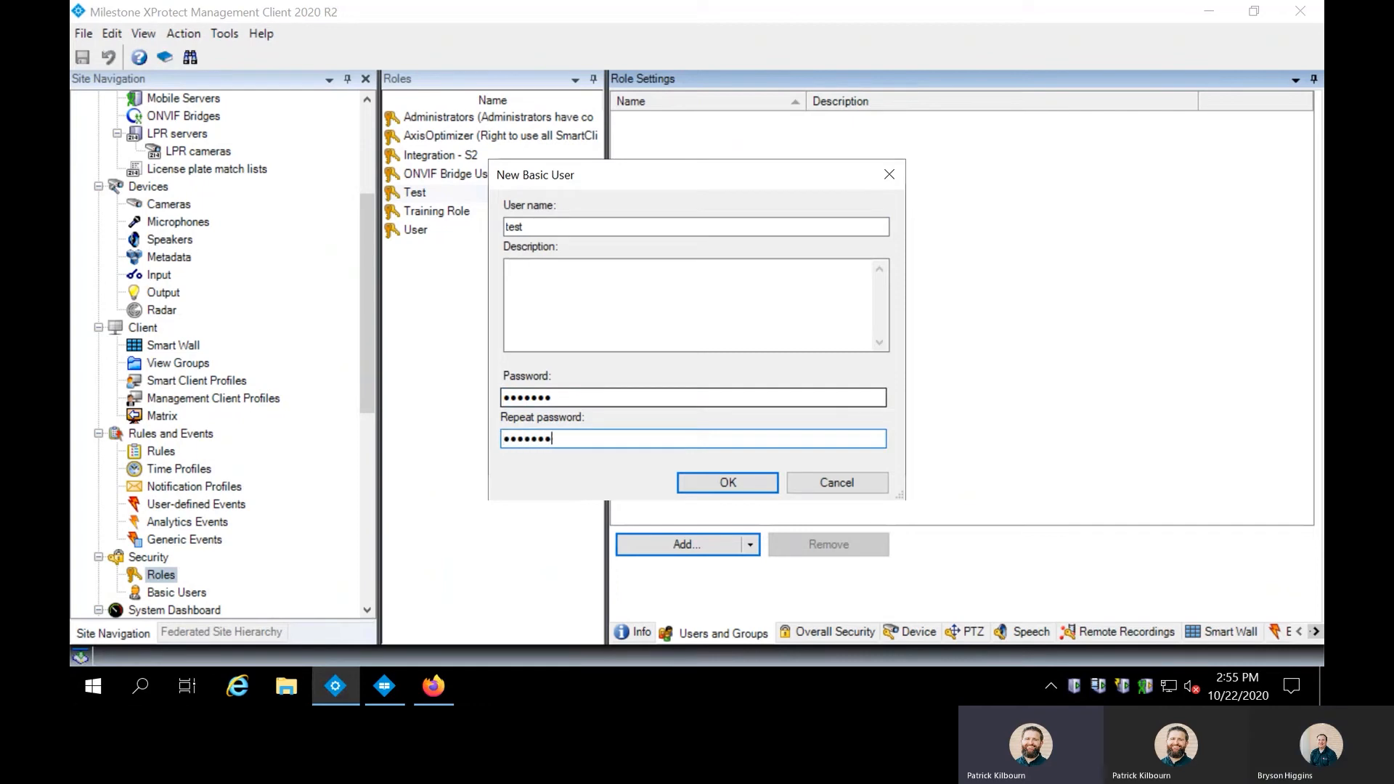
pyautogui.click(736, 469)
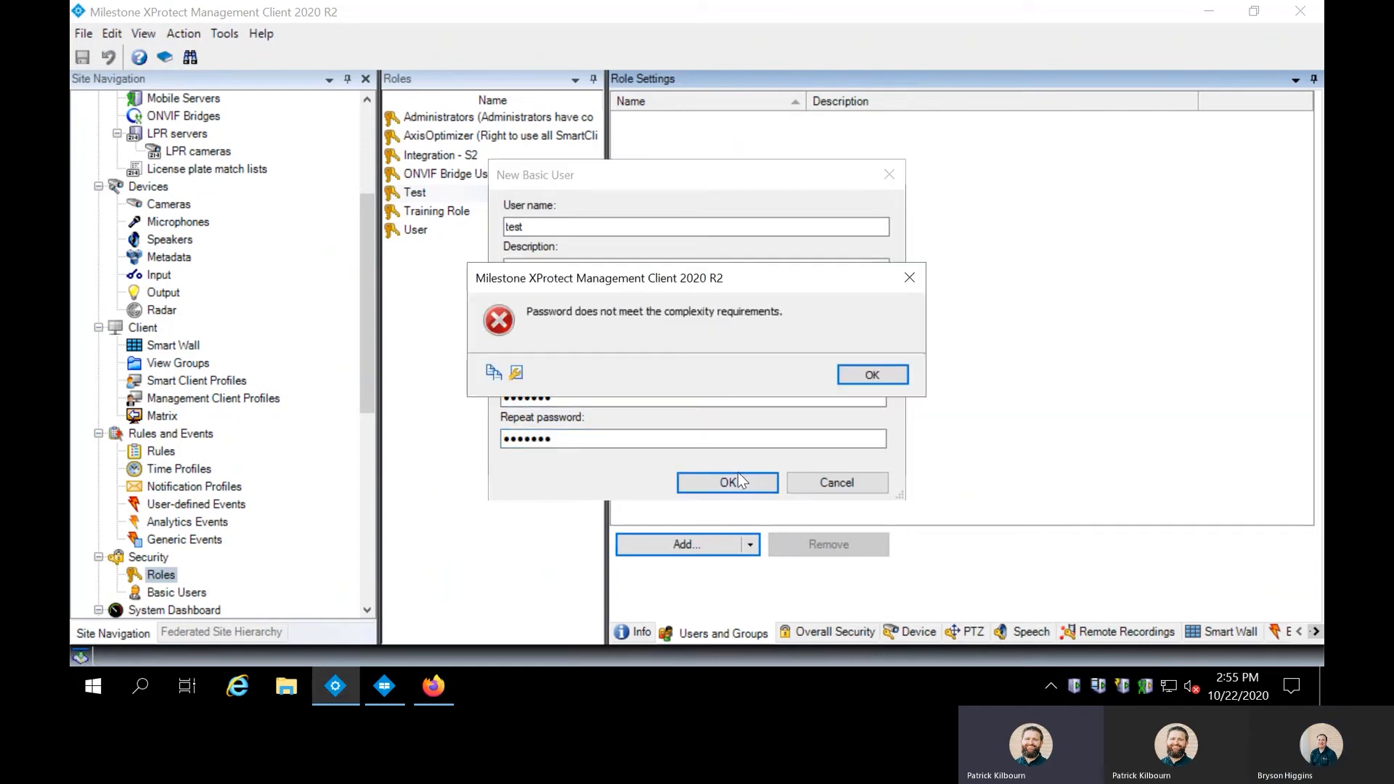
pyautogui.click(868, 380)
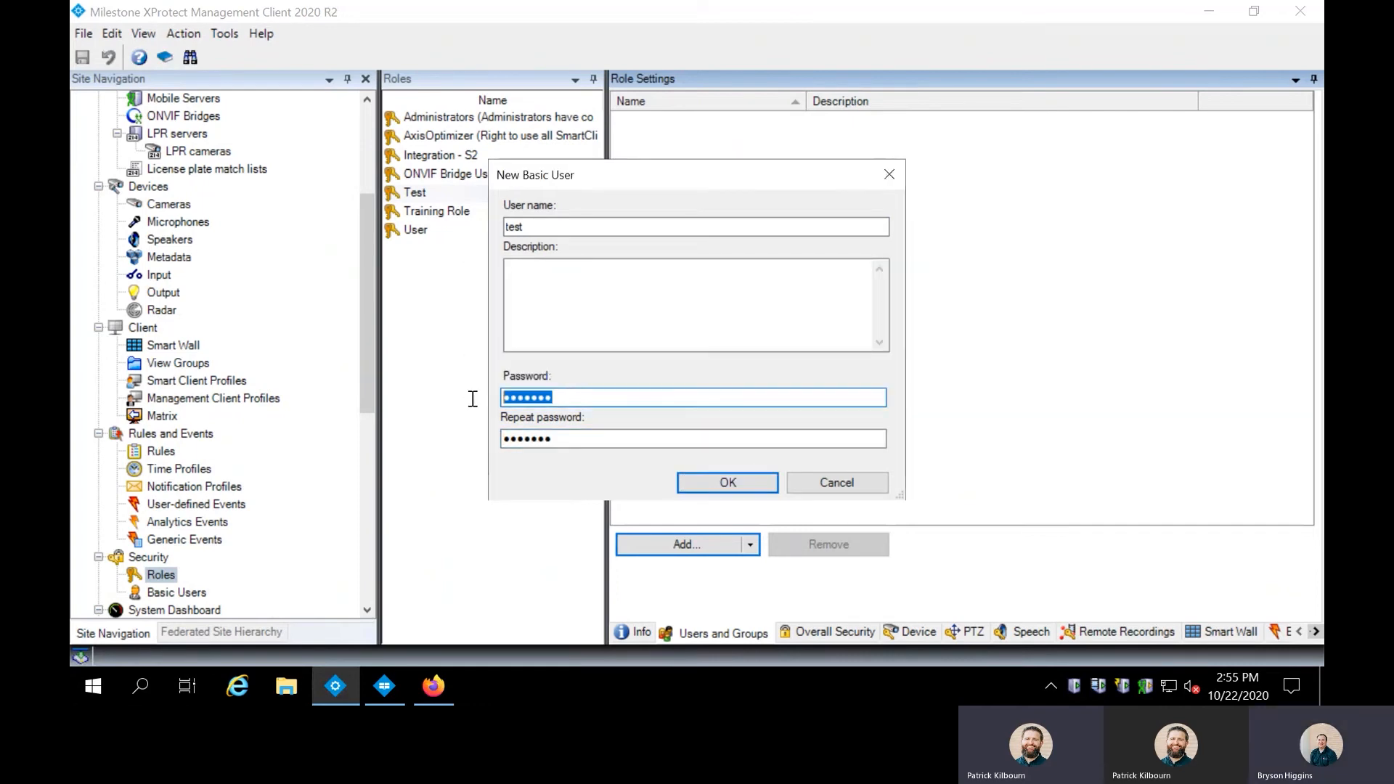
pyautogui.write('••••••••••••')
pyautogui.press('Tab')
pyautogui.write('••••••')
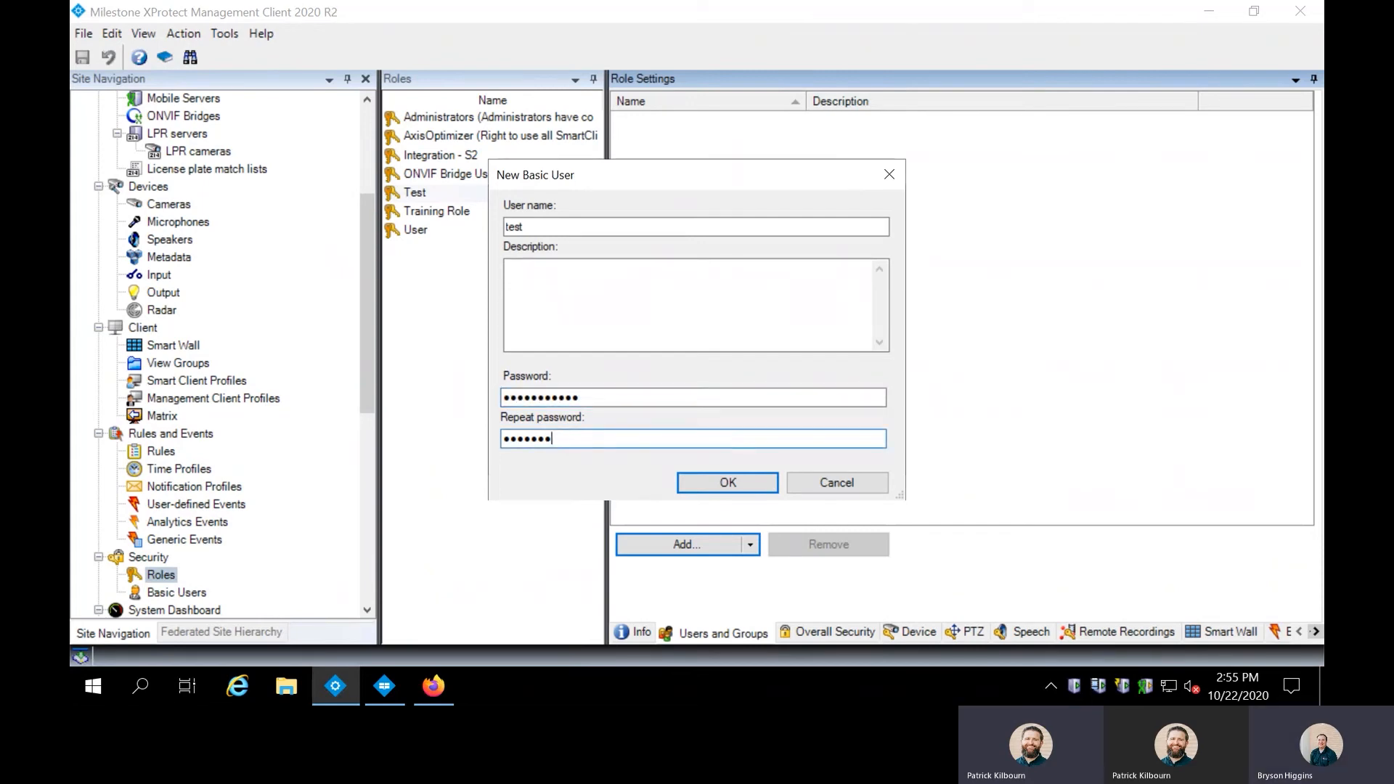
pyautogui.press('BackSpace')
pyautogui.press('BackSpace')
pyautogui.press('BackSpace')
pyautogui.press('BackSpace')
pyautogui.press('BackSpace')
pyautogui.press('BackSpace')
pyautogui.write('••••••')
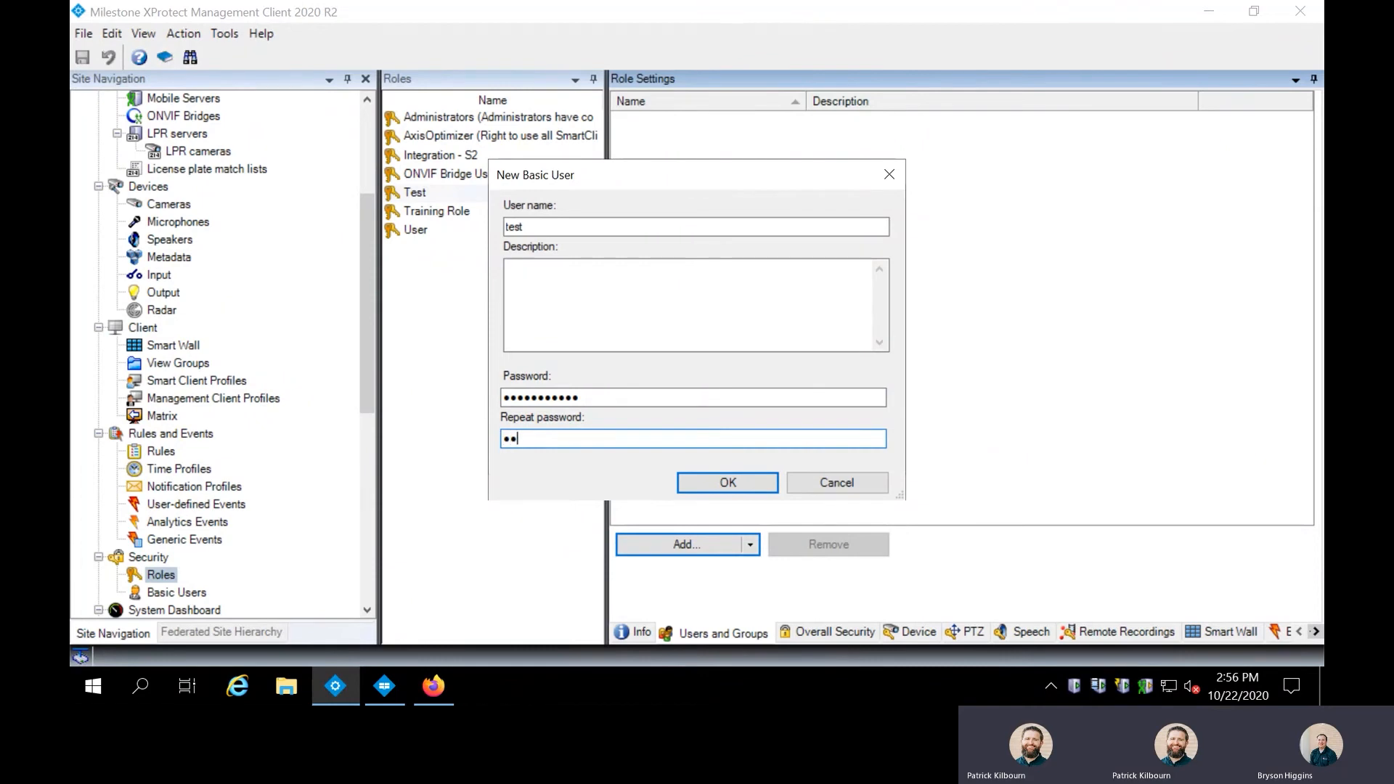
pyautogui.write('••••••')
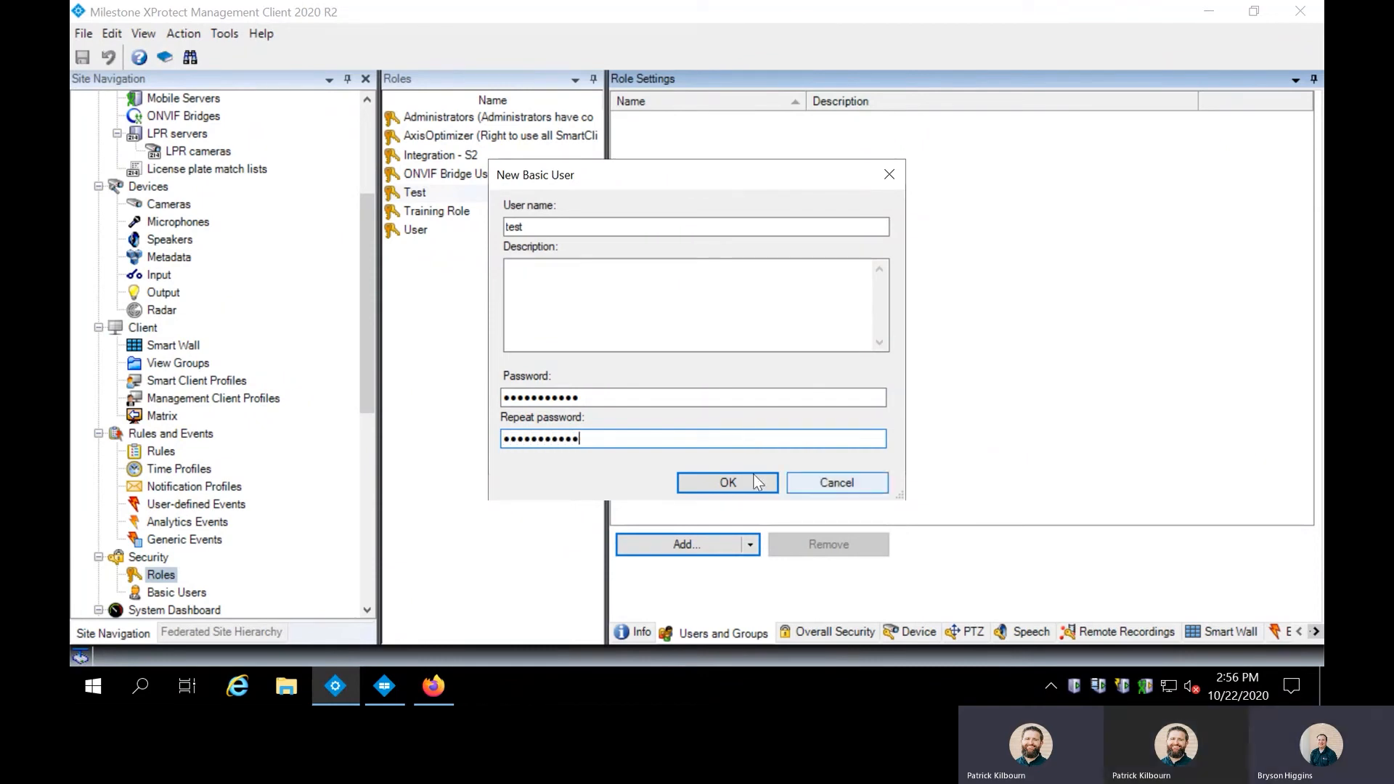
pyautogui.click(729, 482)
pyautogui.press('Return')
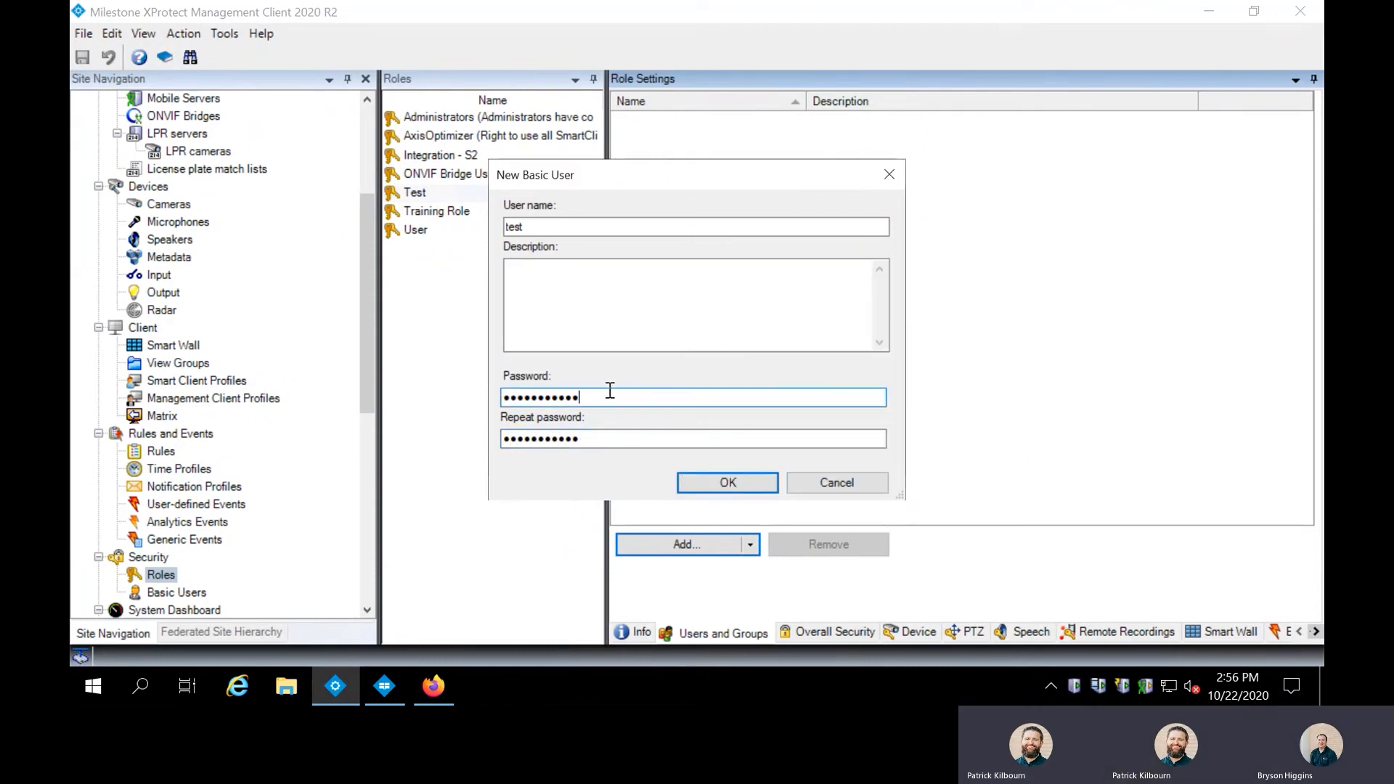
# Re-enter matching passwords, save basic user test, and add it to the Test role.
pyautogui.press('capslock')
pyautogui.write('•')
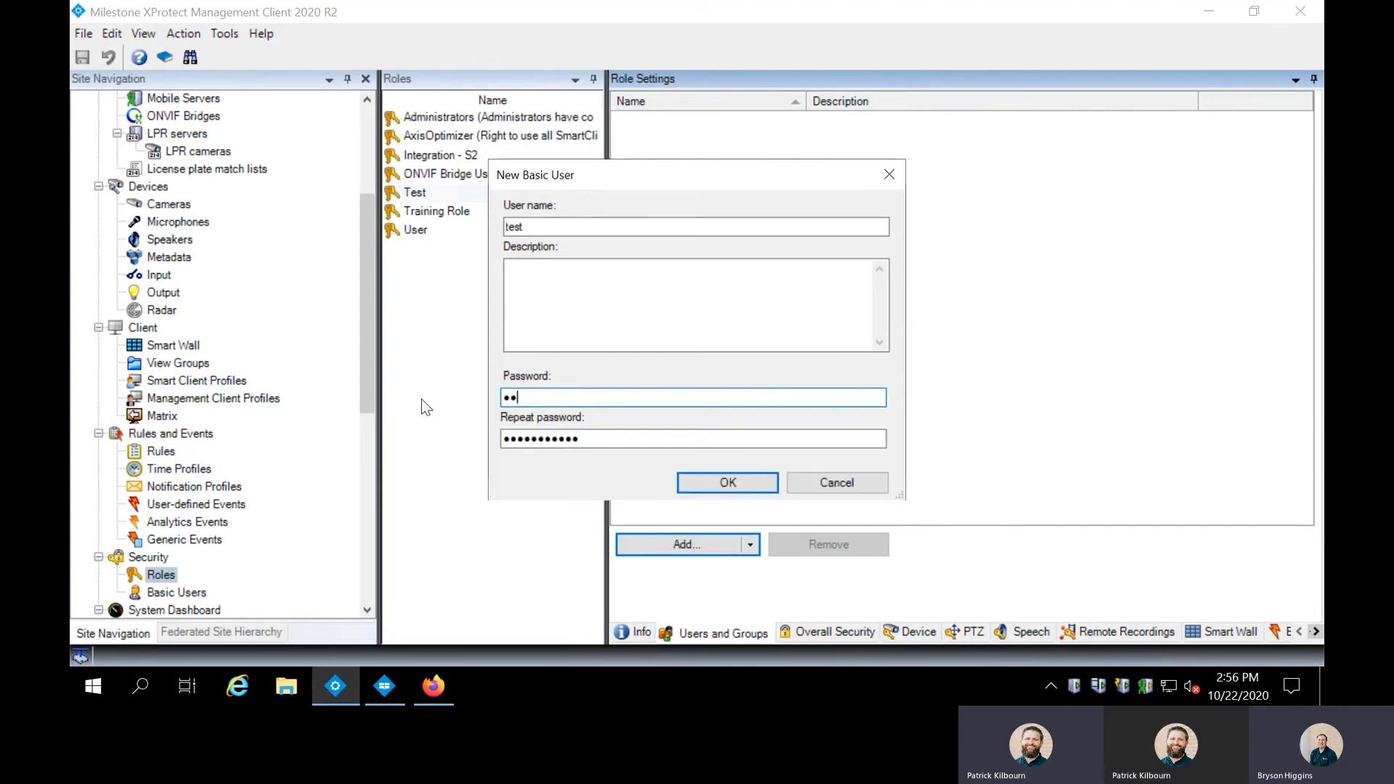
pyautogui.press('BackSpace')
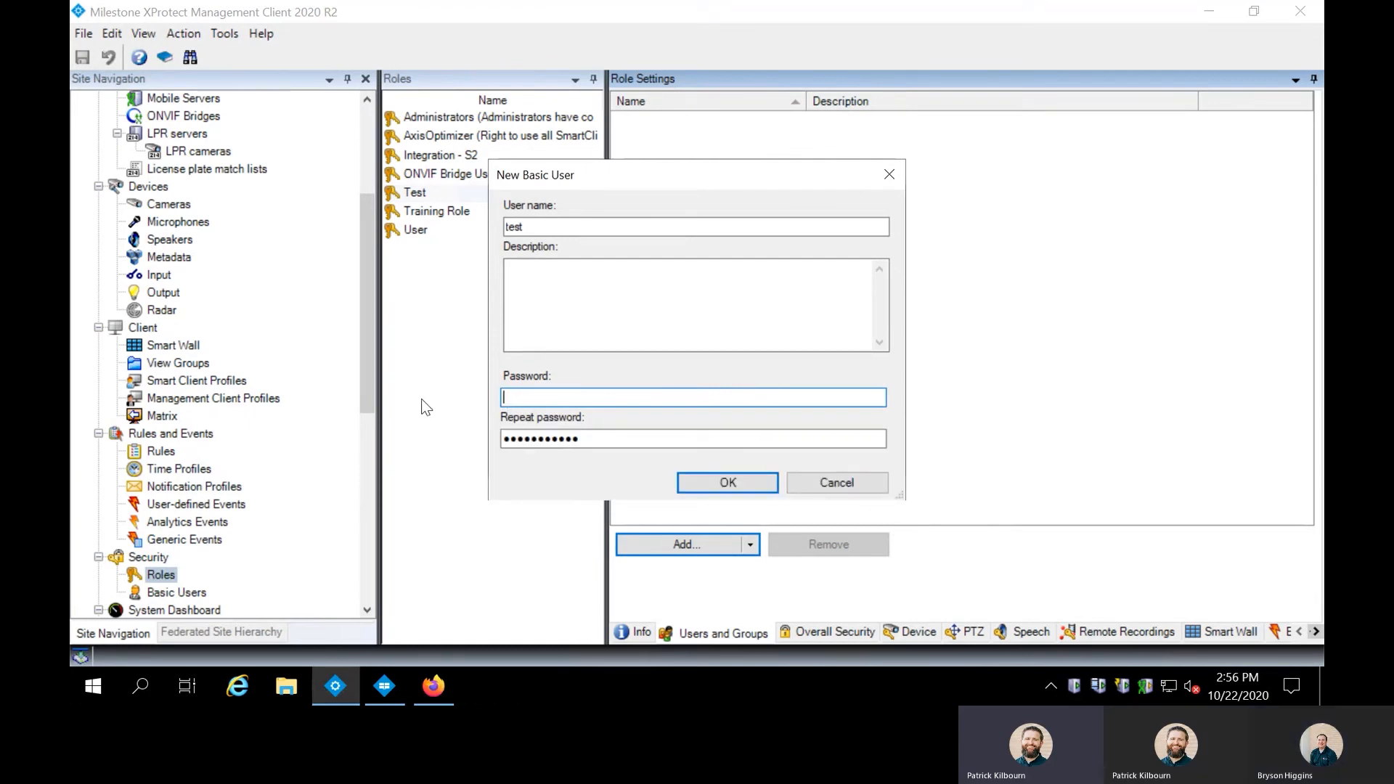
pyautogui.press('capslock')
pyautogui.write('***********')
pyautogui.press('Tab')
pyautogui.write('***********')
pyautogui.press('BackSpace')
pyautogui.press('BackSpace')
pyautogui.press('BackSpace')
pyautogui.press('BackSpace')
pyautogui.press('BackSpace')
pyautogui.press('BackSpace')
pyautogui.press('BackSpace')
pyautogui.press('BackSpace')
pyautogui.press('BackSpace')
pyautogui.press('BackSpace')
pyautogui.press('BackSpace')
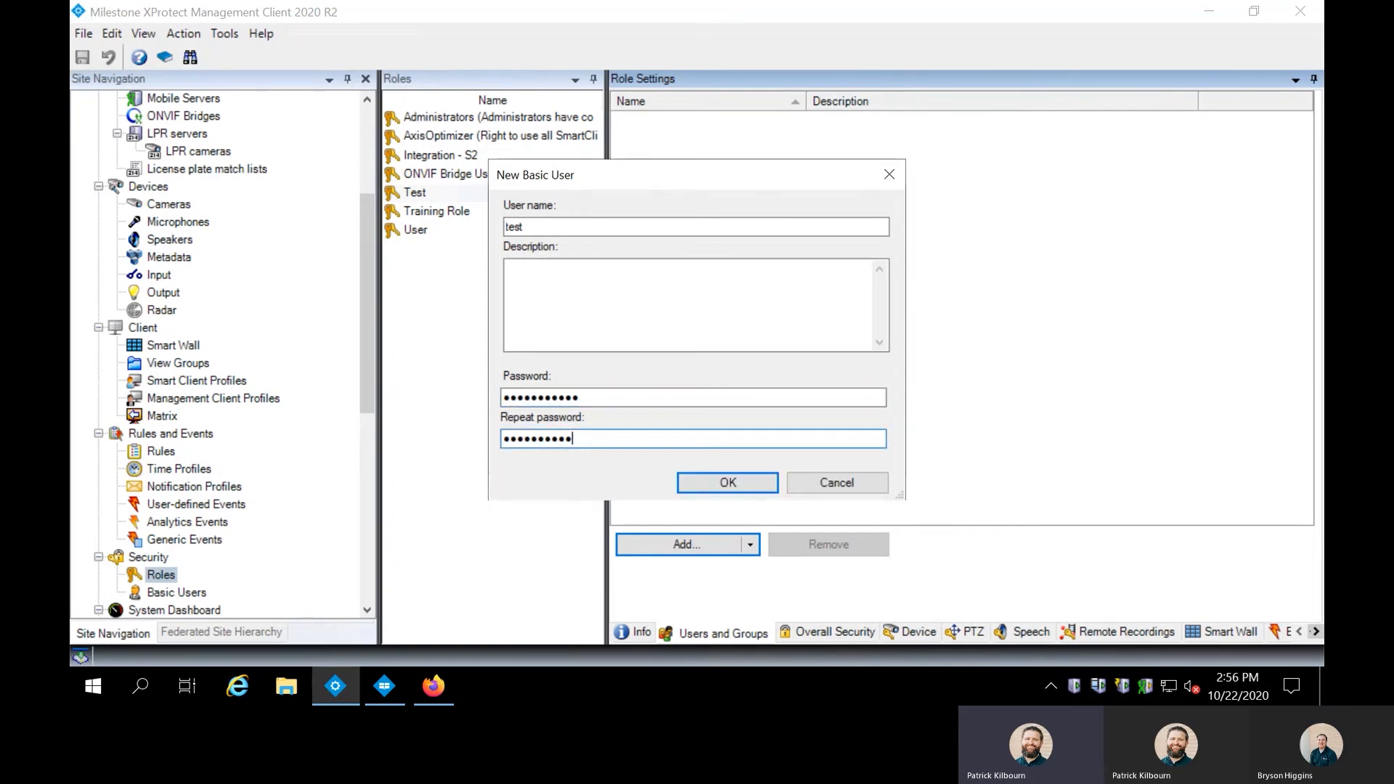
pyautogui.write('***********')
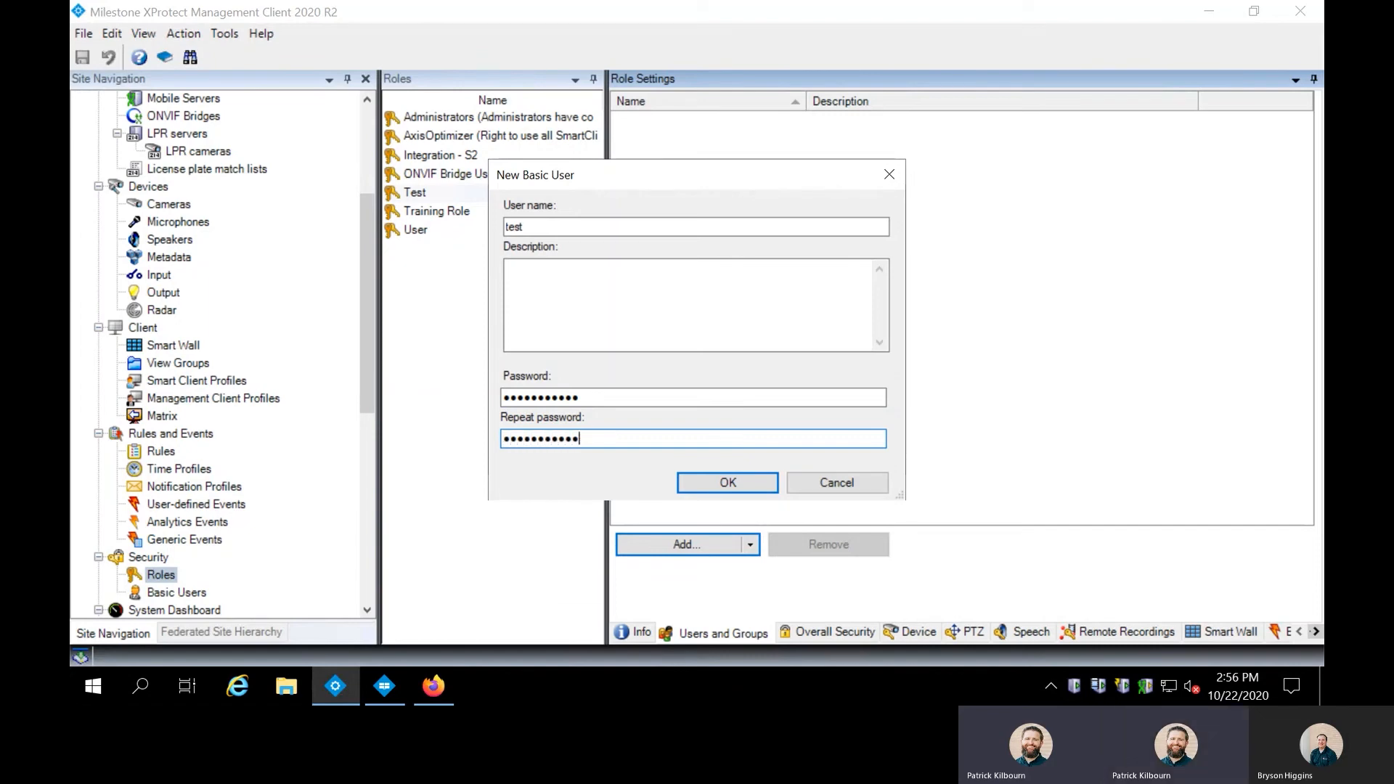
pyautogui.click(724, 481)
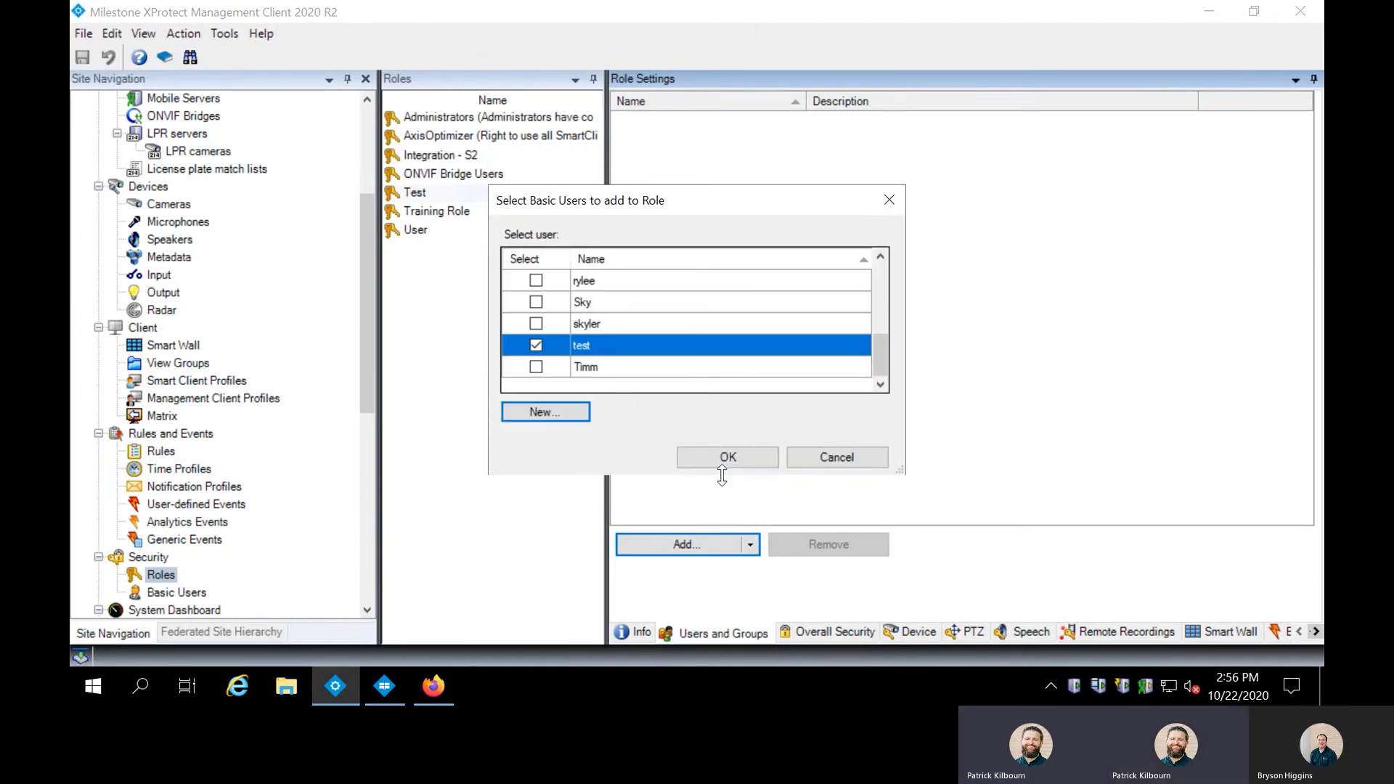
pyautogui.click(727, 457)
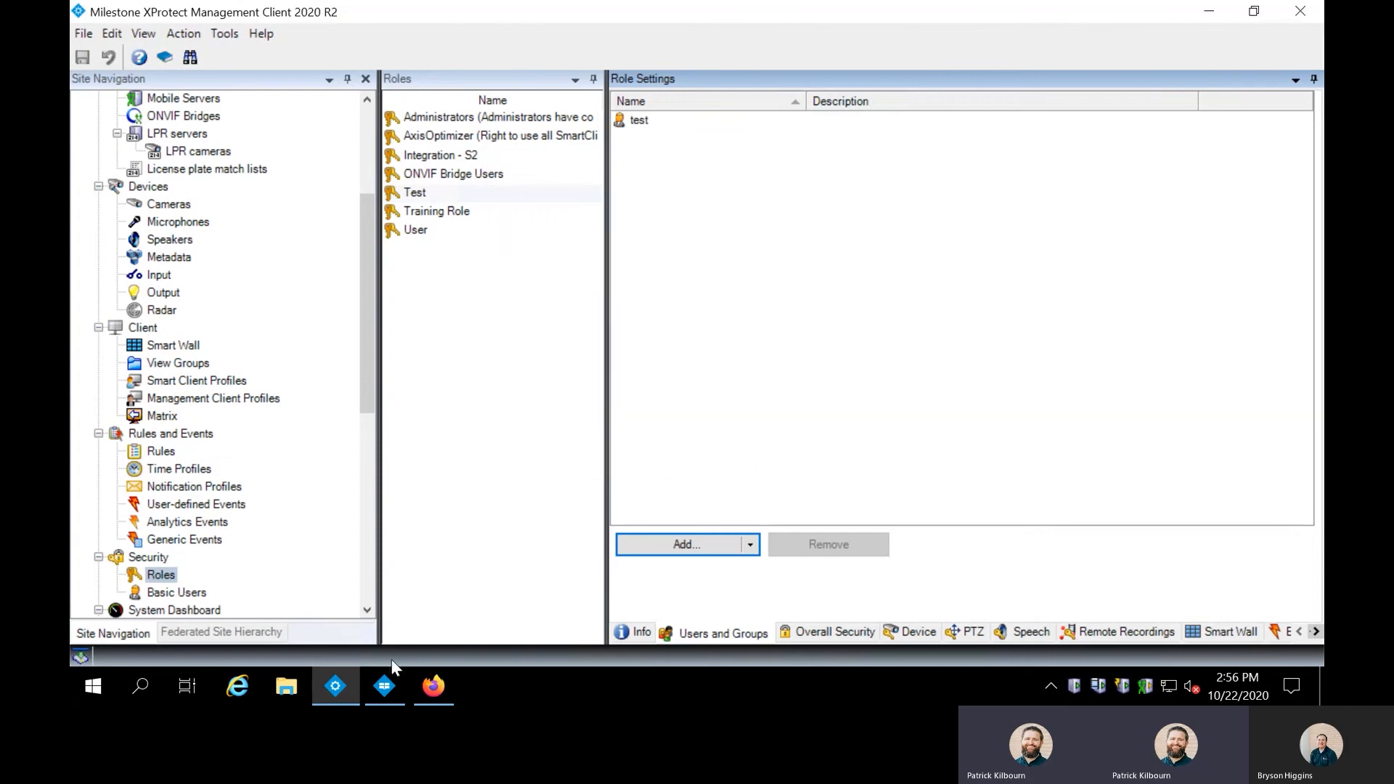
# Log out of Smart Client and switch the login to Basic authentication.
pyautogui.click(383, 687)
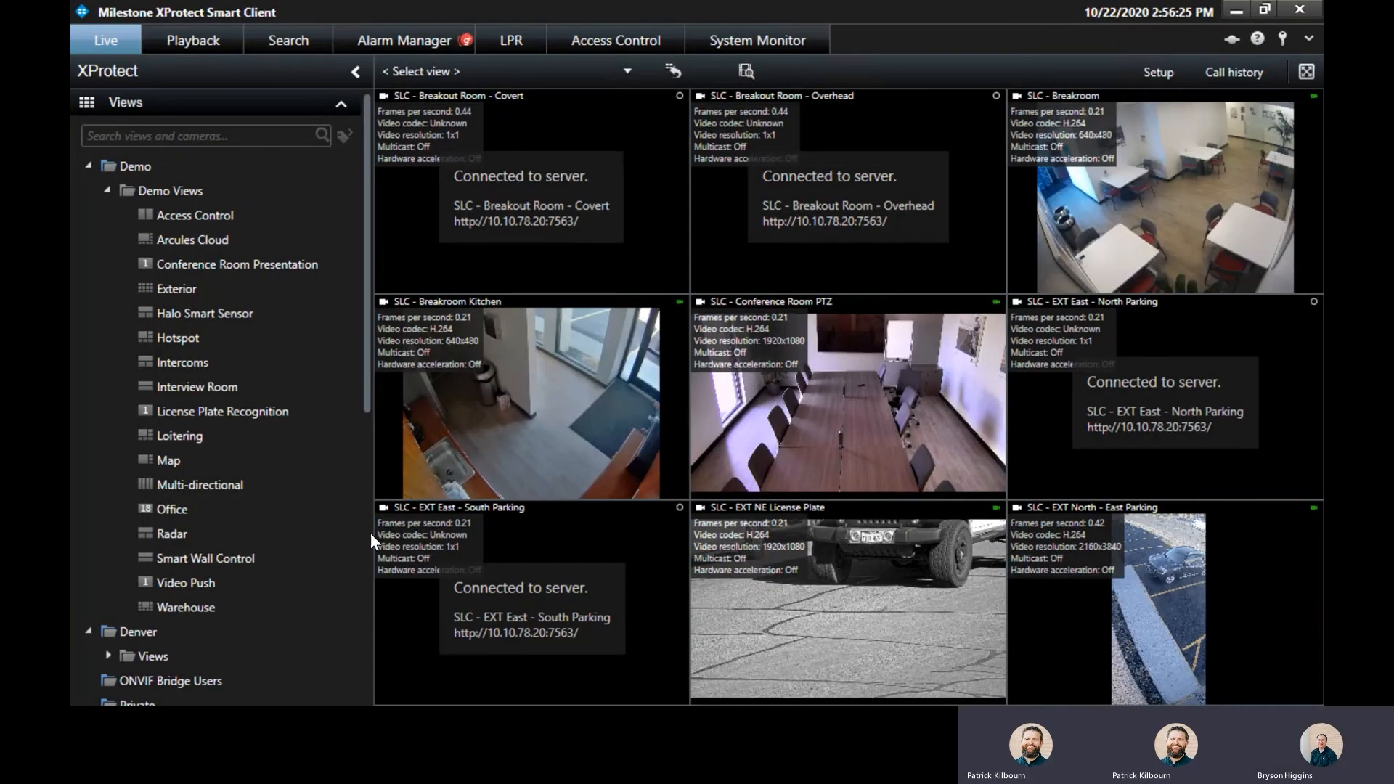
pyautogui.click(1280, 38)
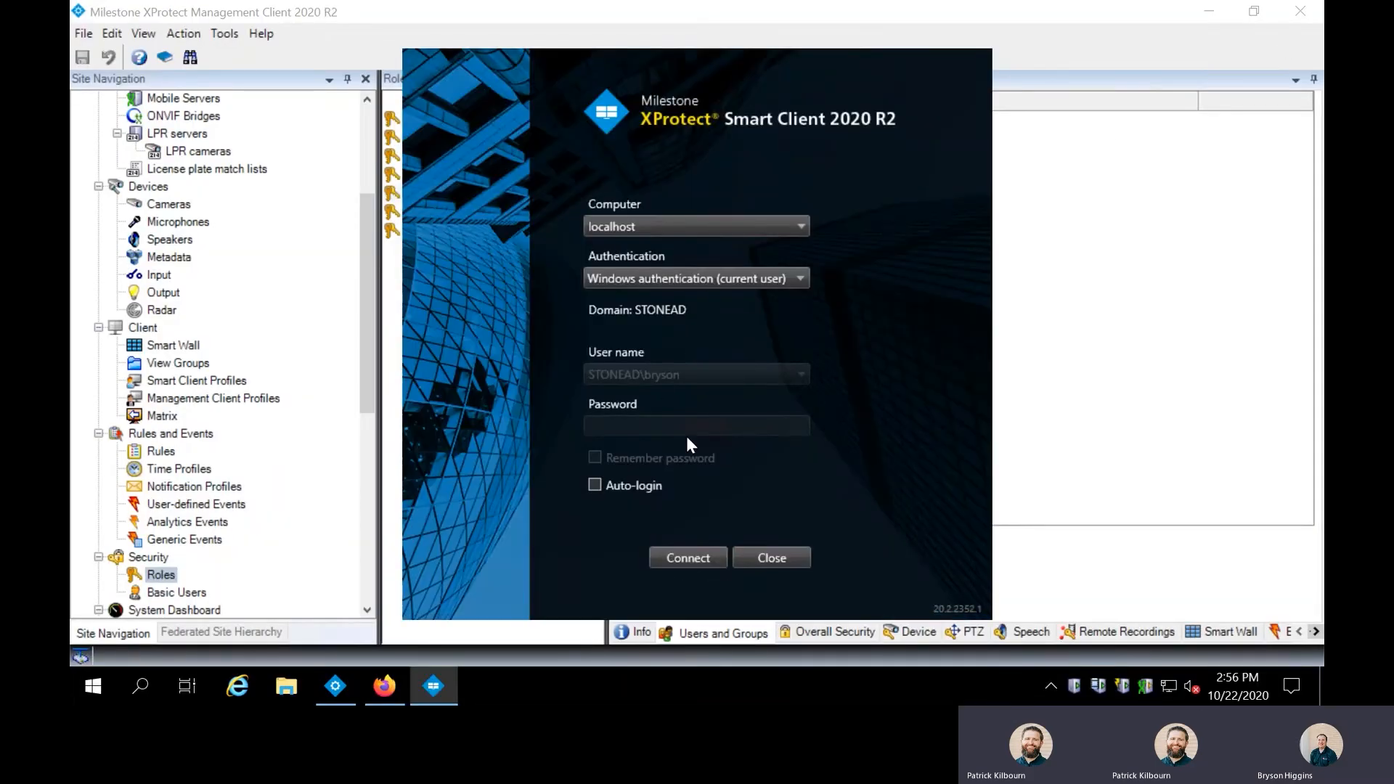
pyautogui.click(702, 276)
pyautogui.click(676, 332)
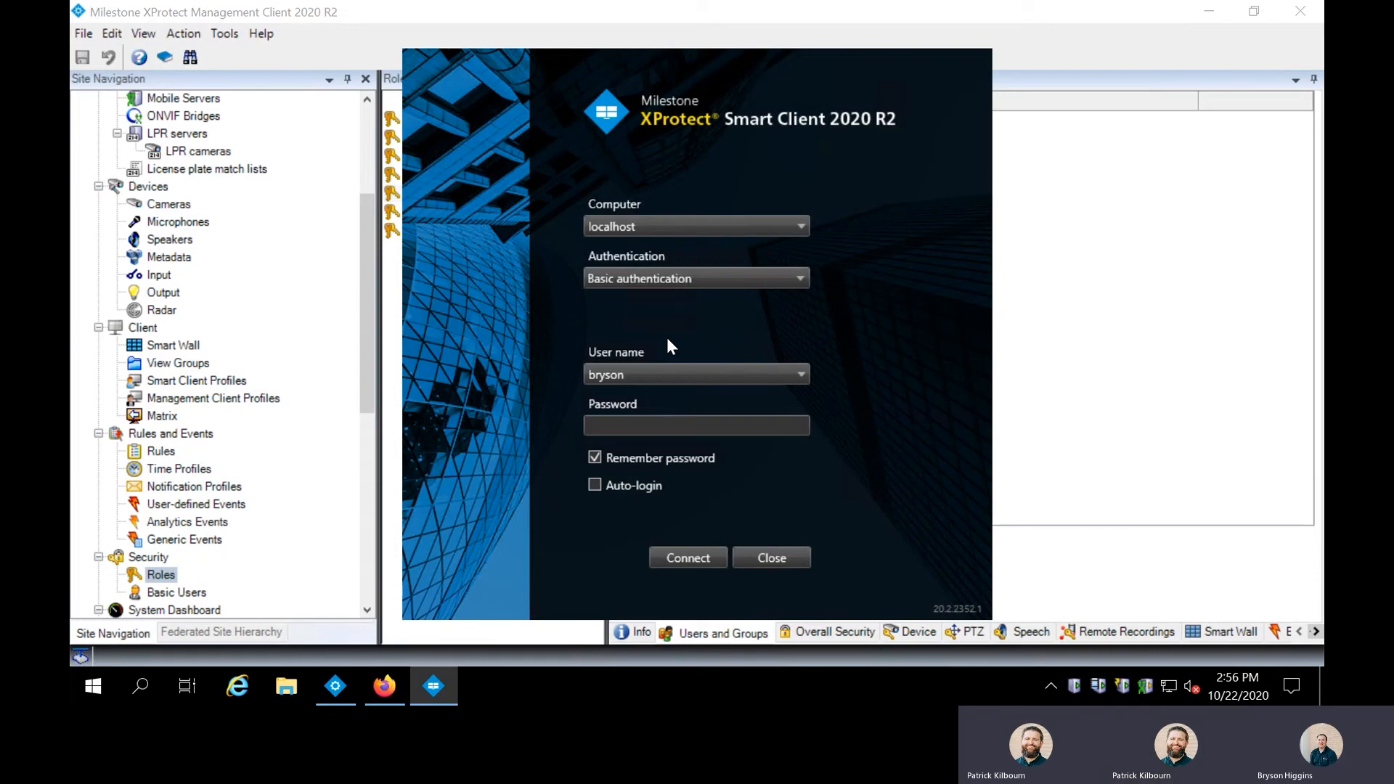
# Connect as user 'test' with its password.
pyautogui.doubleClick(641, 374)
pyautogui.write('tes')
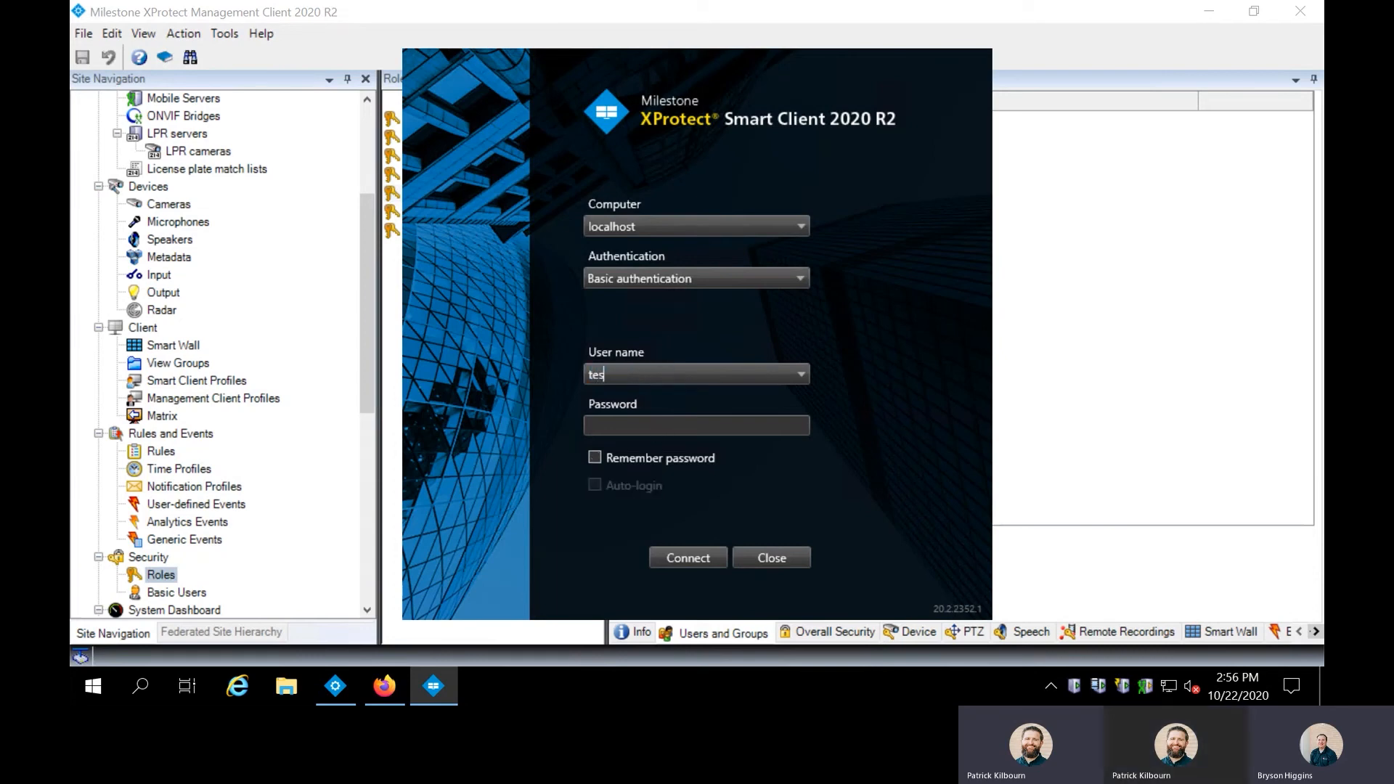
pyautogui.write('t')
pyautogui.press('Tab')
pyautogui.write('•••••••••••')
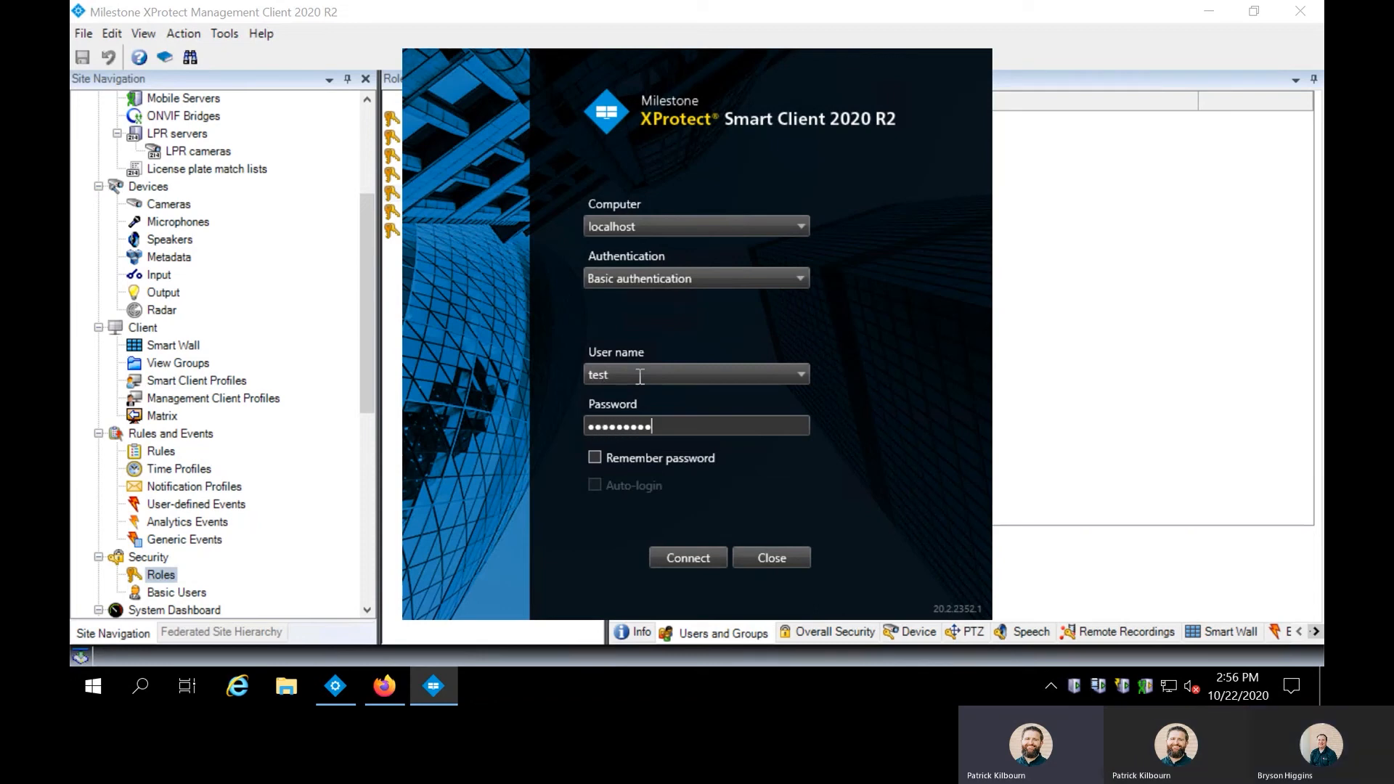
pyautogui.click(692, 559)
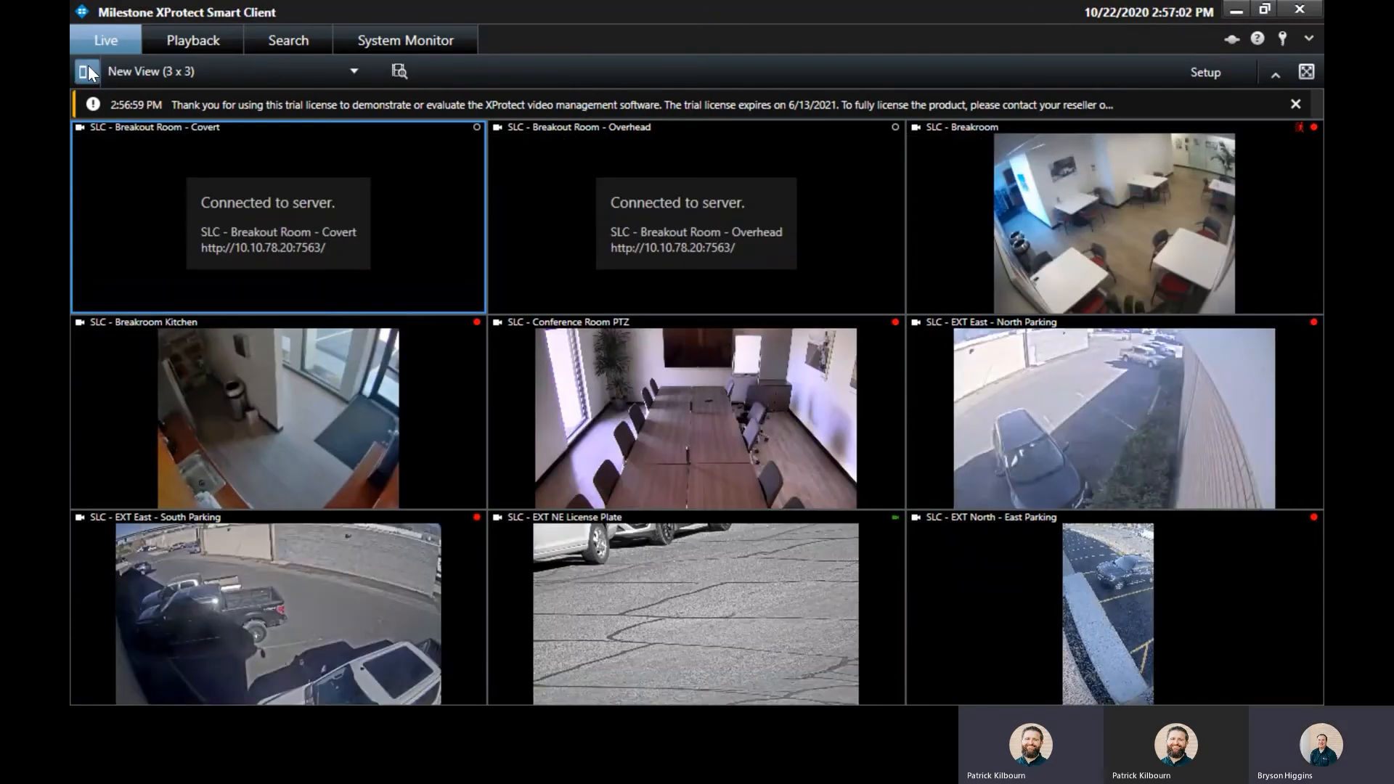
# Open New View (3 x 3) under the Test view group in the side pane.
pyautogui.click(88, 69)
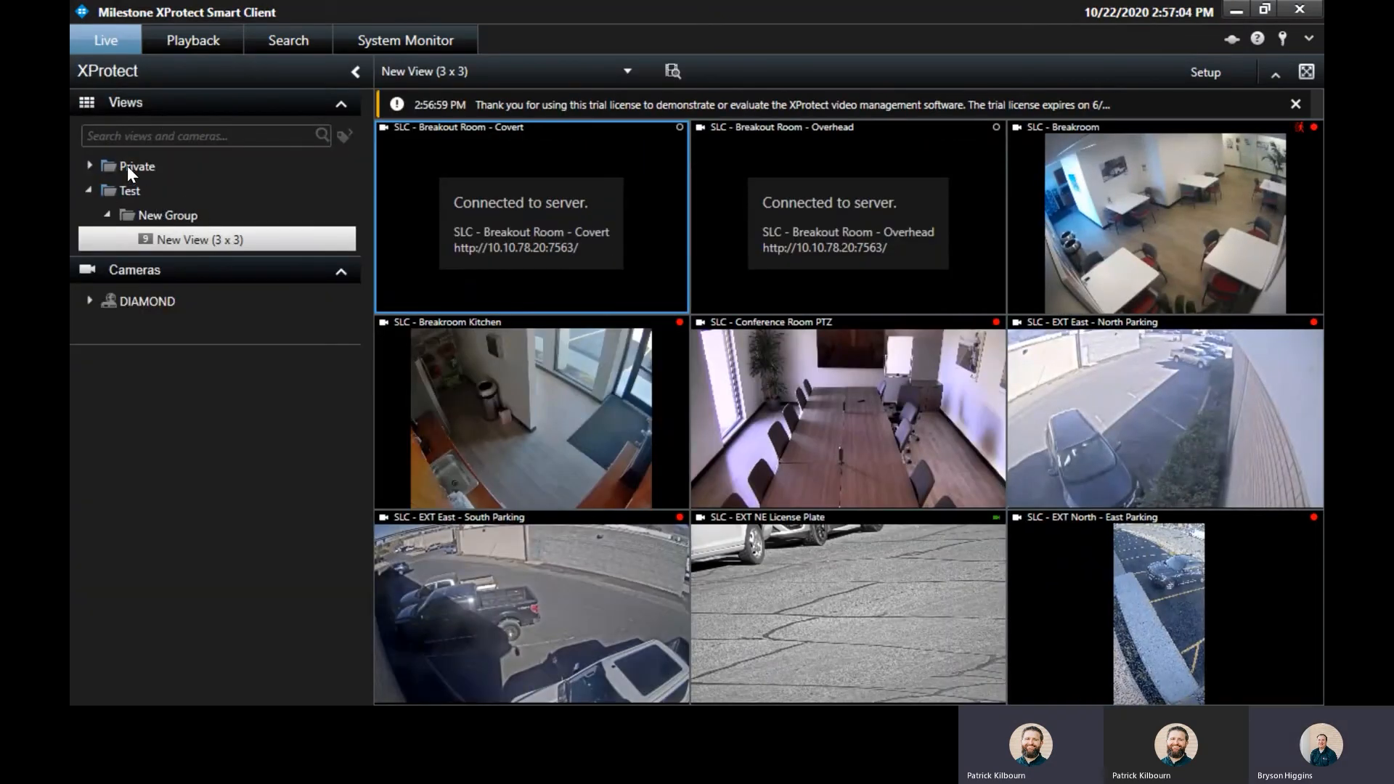
pyautogui.click(124, 190)
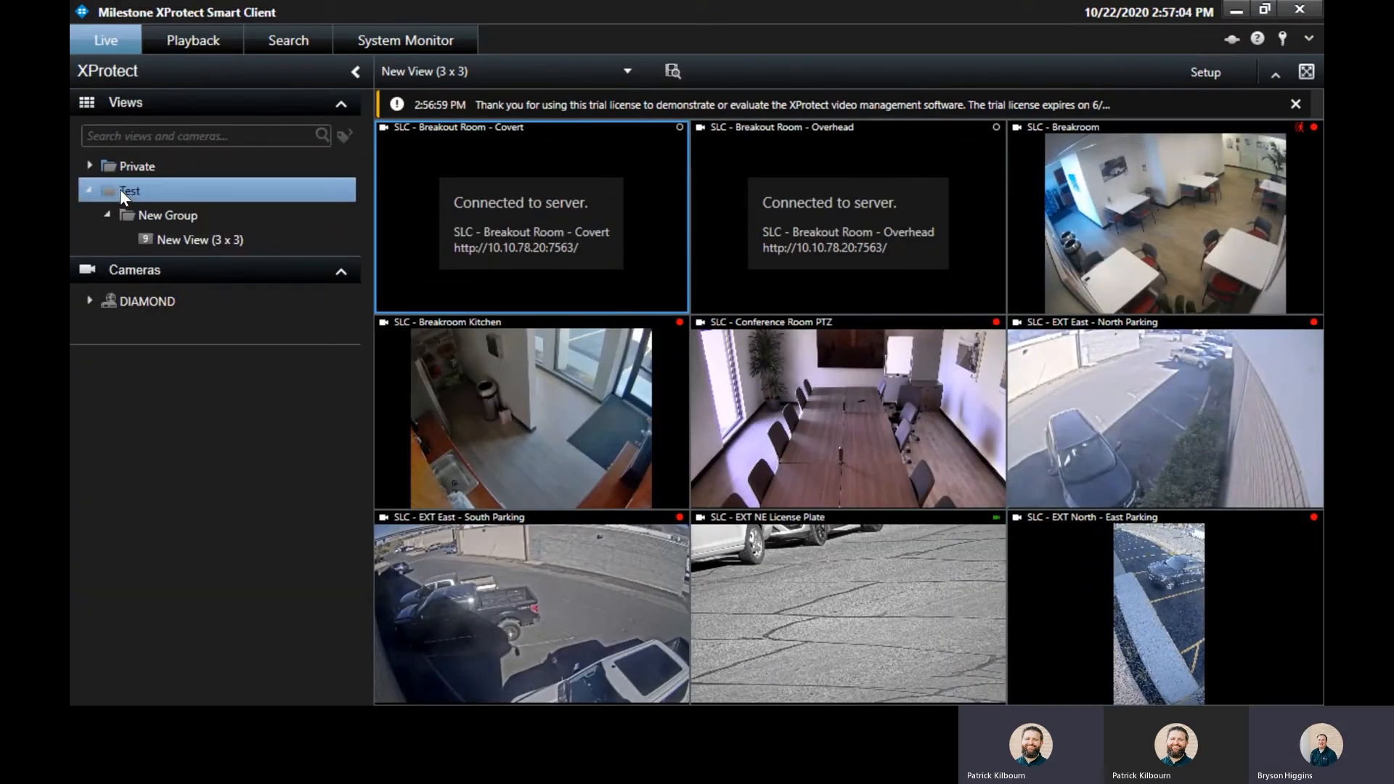
pyautogui.click(207, 239)
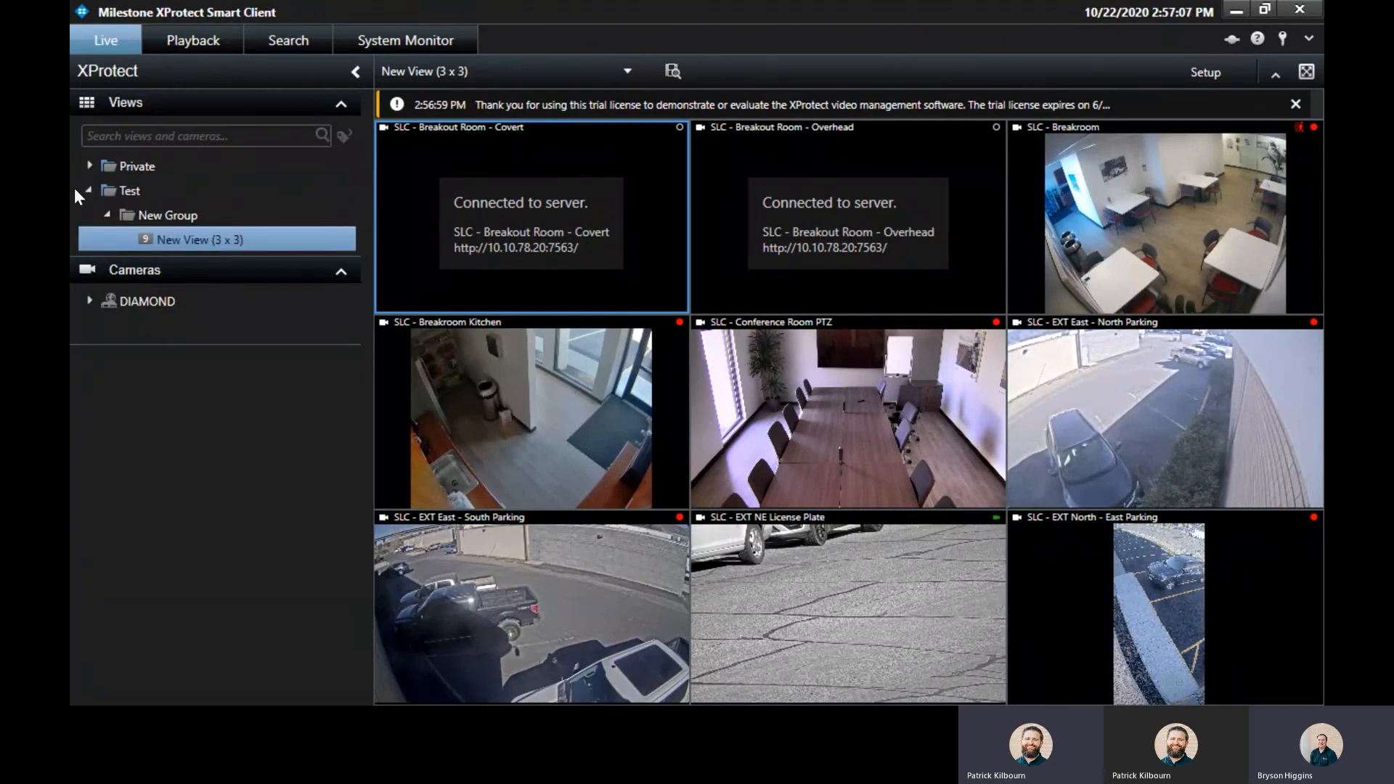
pyautogui.click(112, 190)
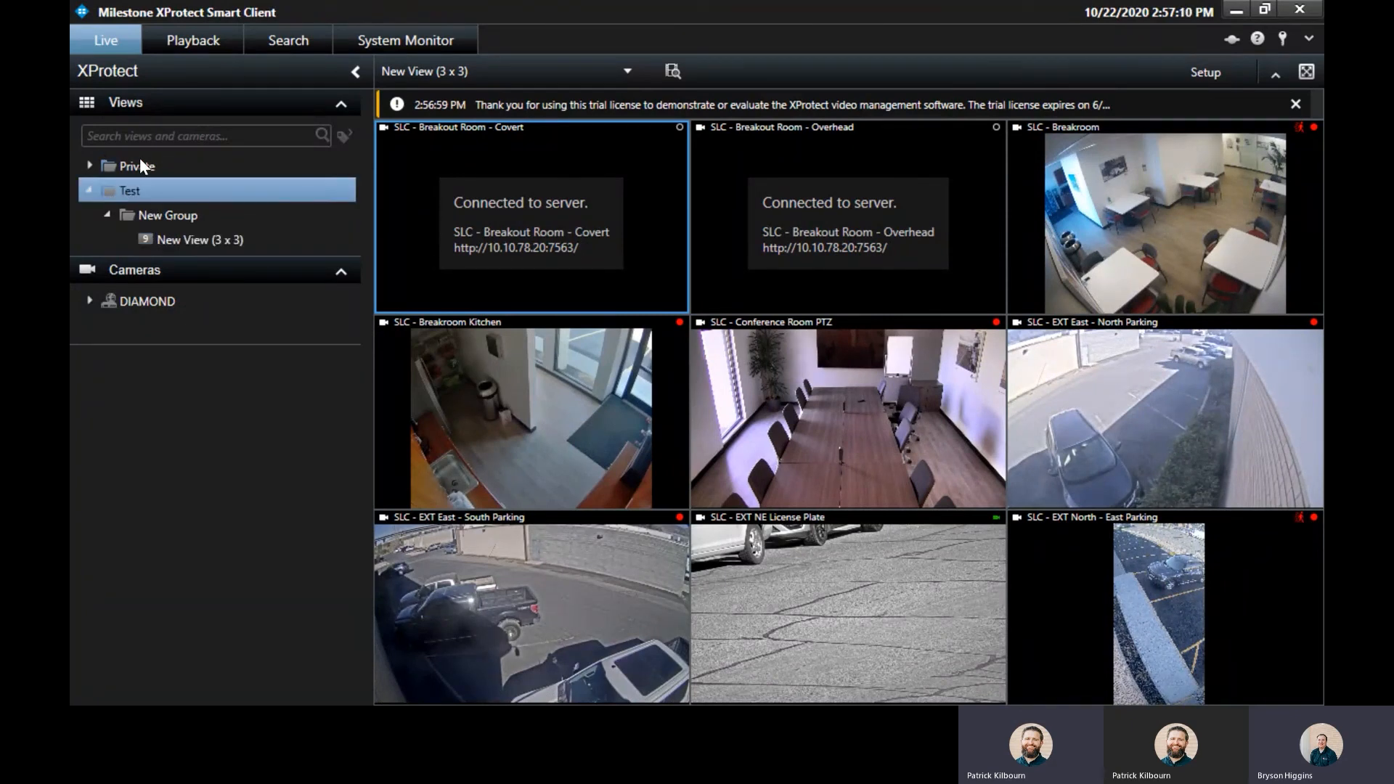
# Expand DIAMOND > Location Groups > SLC to list the SLC cameras.
pyautogui.click(91, 300)
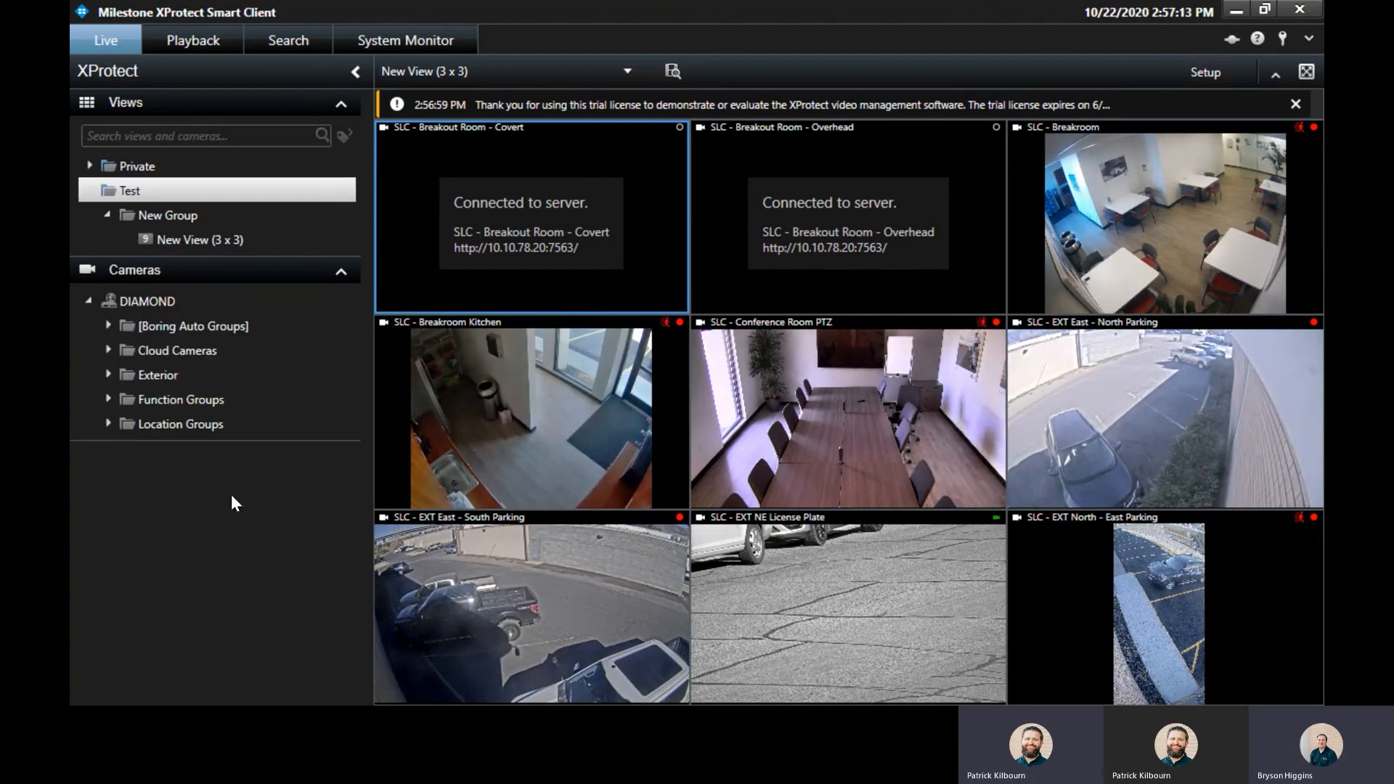
pyautogui.click(108, 423)
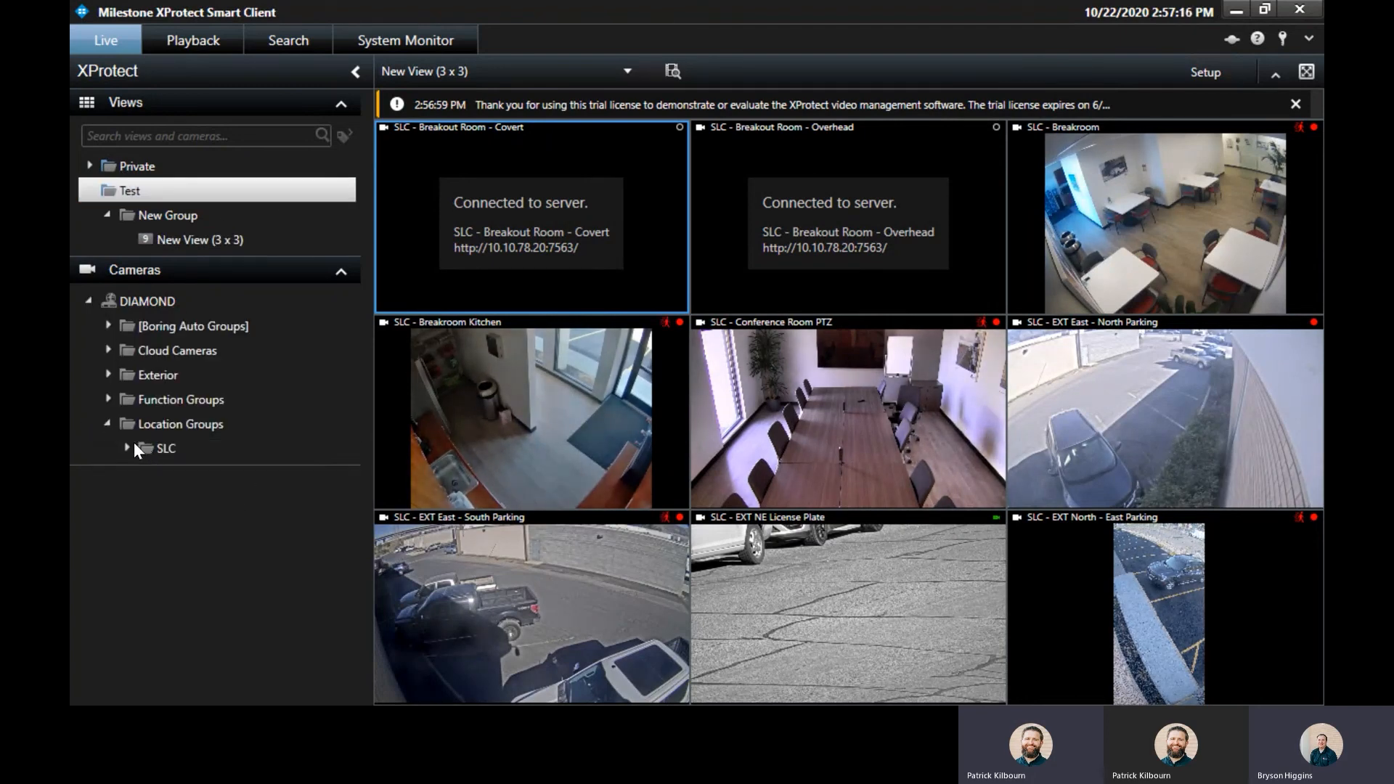
pyautogui.click(128, 449)
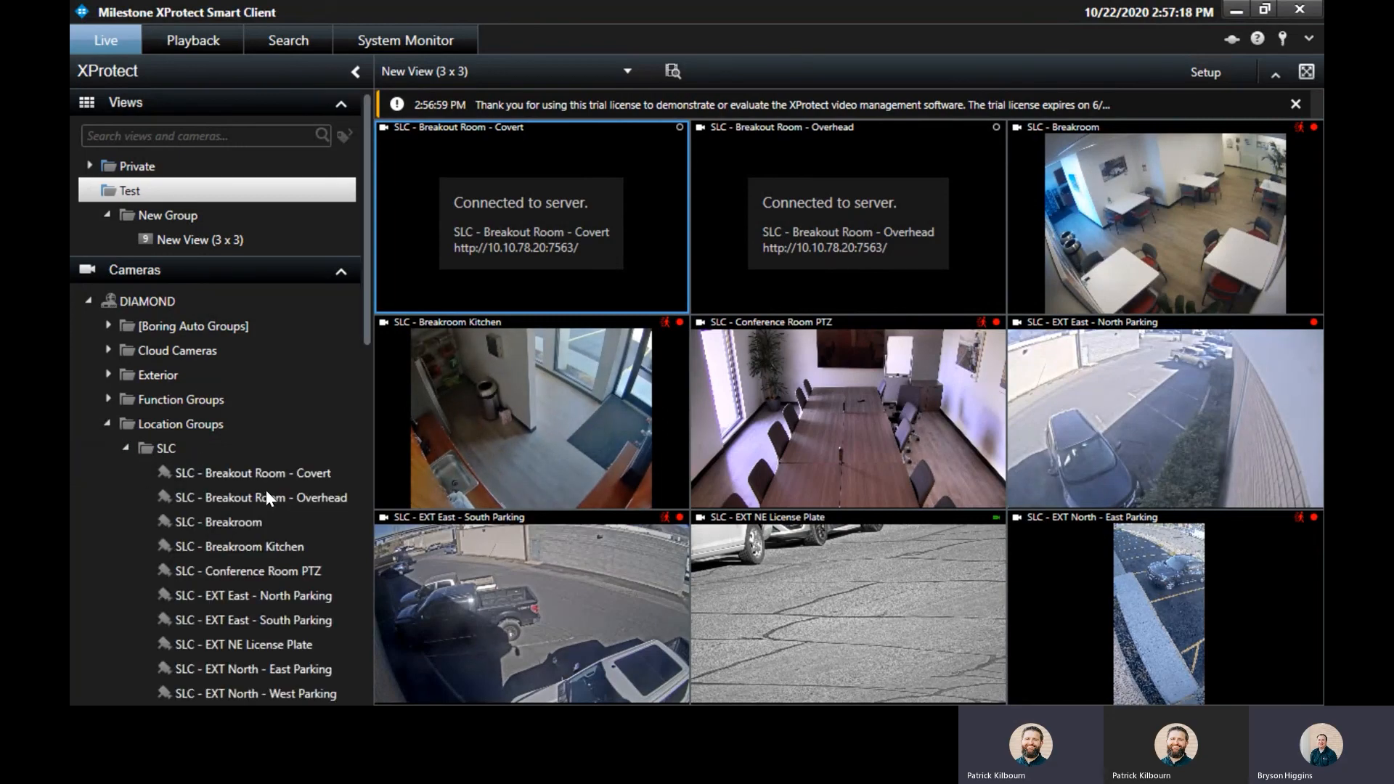
pyautogui.scroll(-8, 266, 488)
pyautogui.scroll(-5, 273, 473)
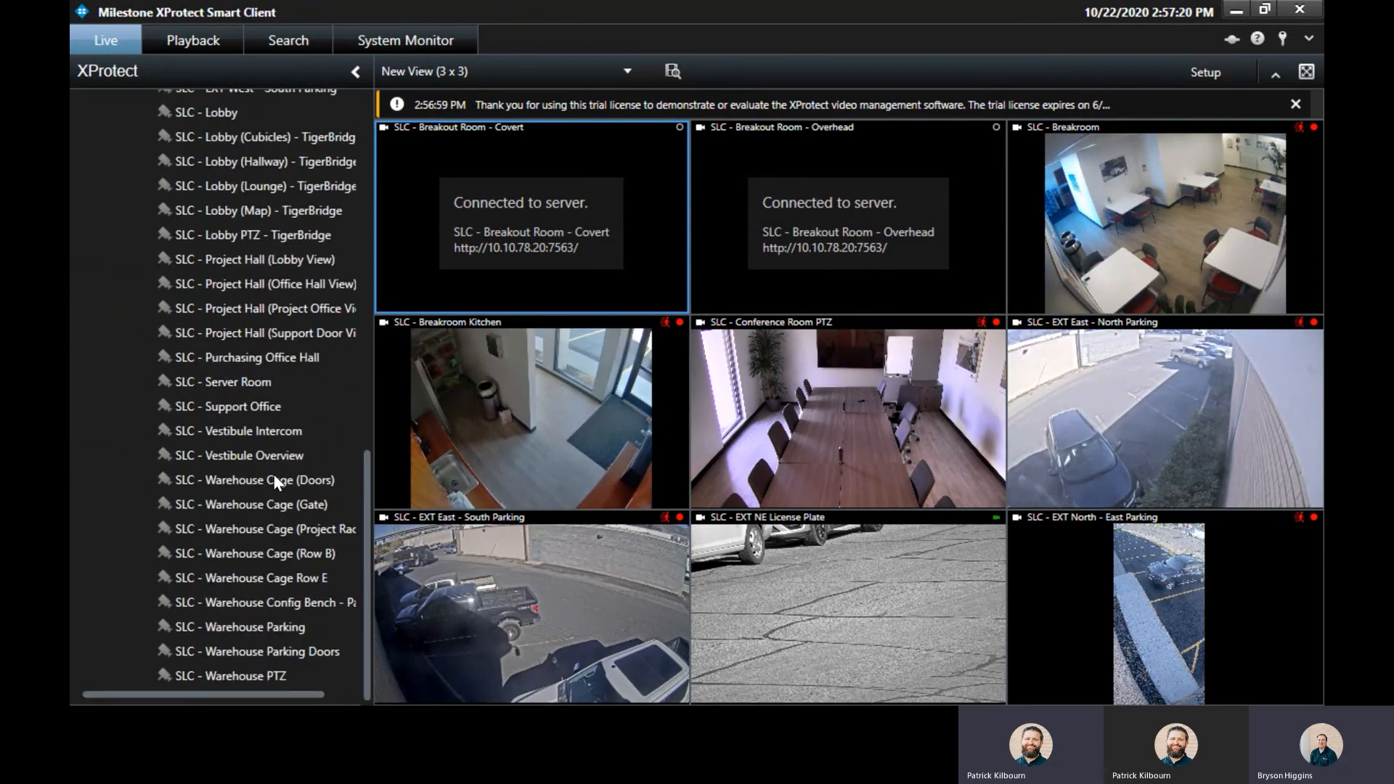
pyautogui.scroll(12, 272, 474)
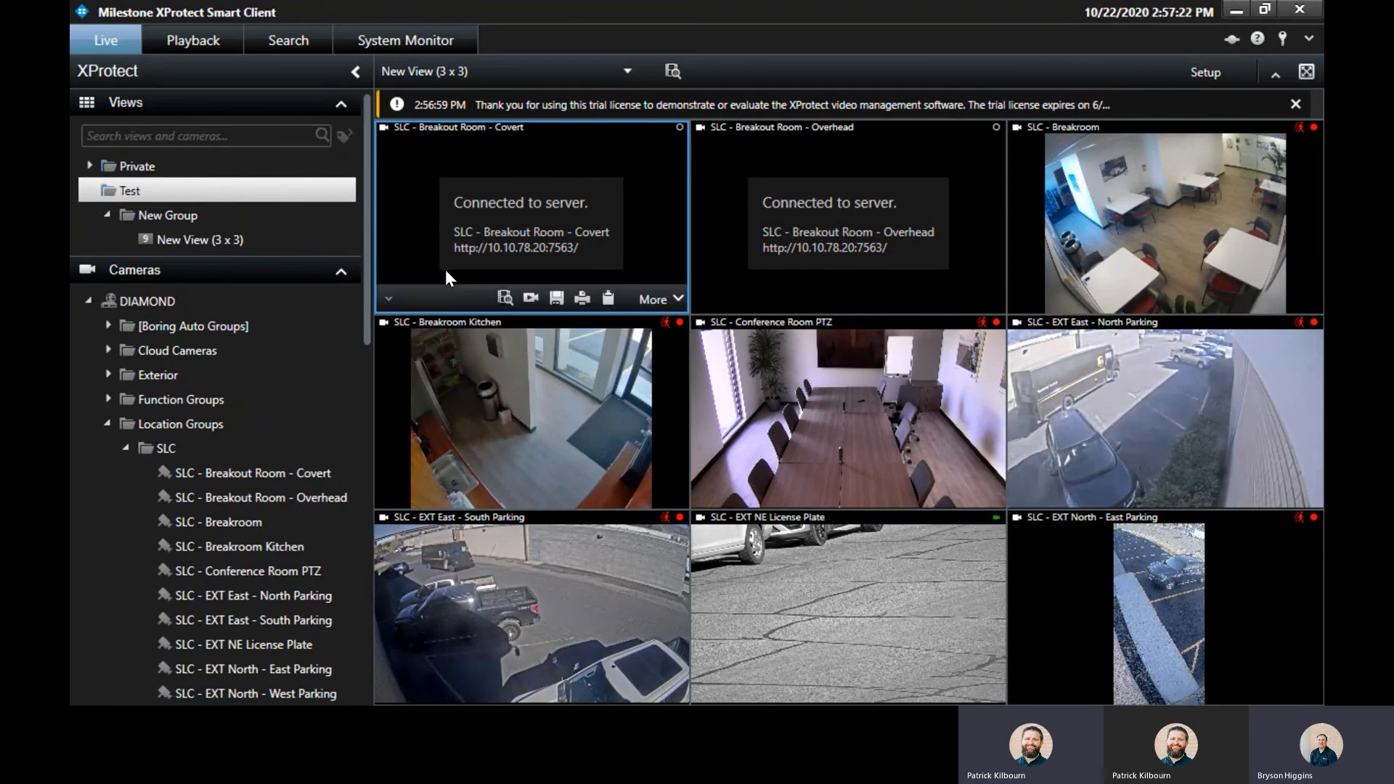
# Put SLC - Breakroom Kitchen in the first tile and dismiss the trial-license notice.
pyautogui.moveTo(221, 499); pyautogui.dragTo(536, 243)
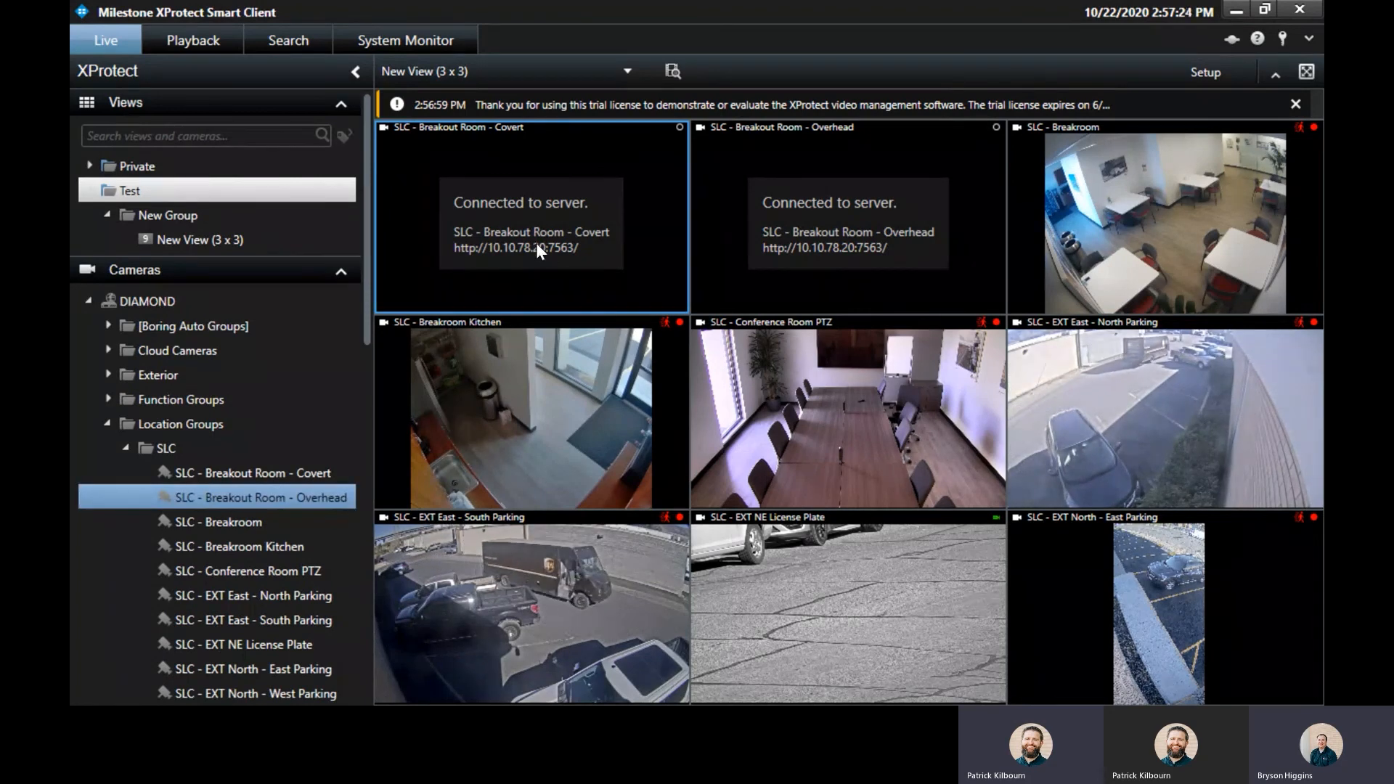
pyautogui.moveTo(235, 546); pyautogui.dragTo(559, 284)
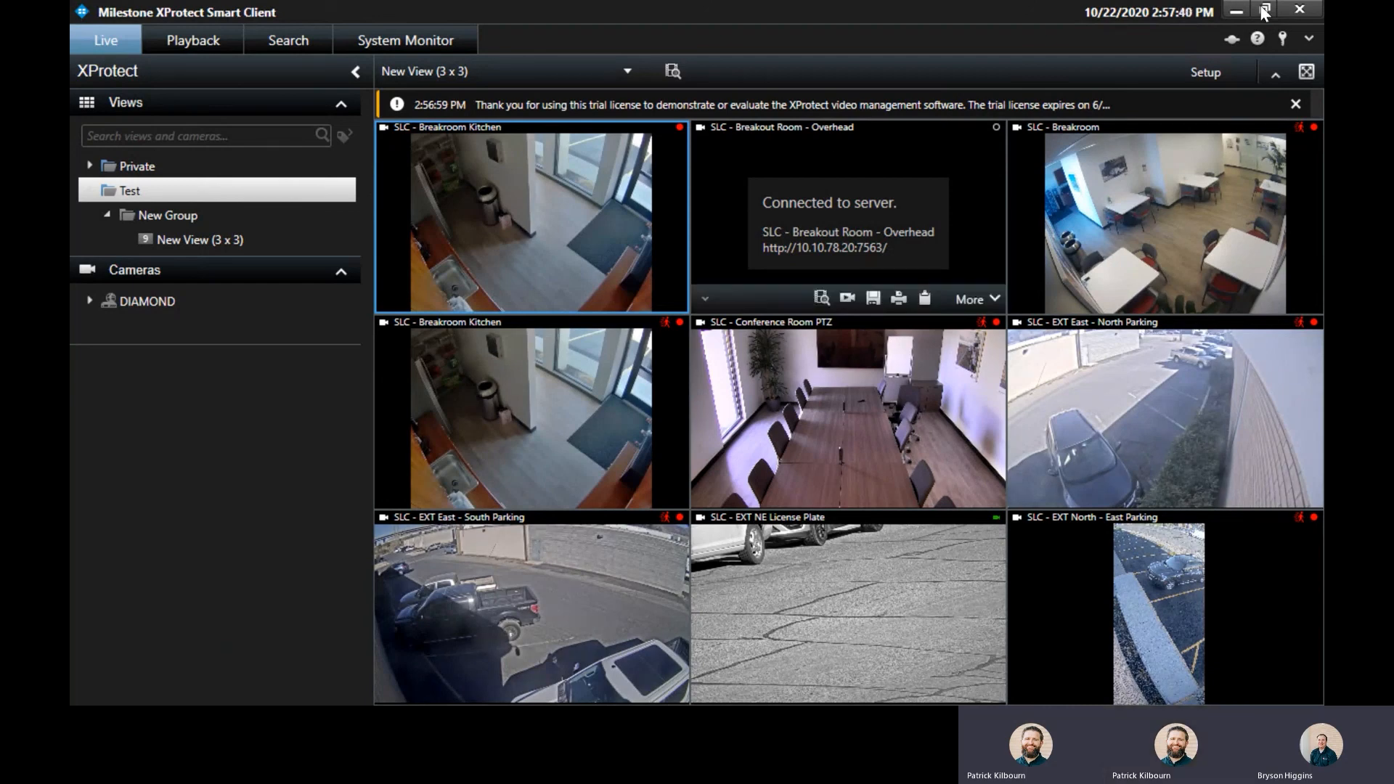
pyautogui.click(1297, 105)
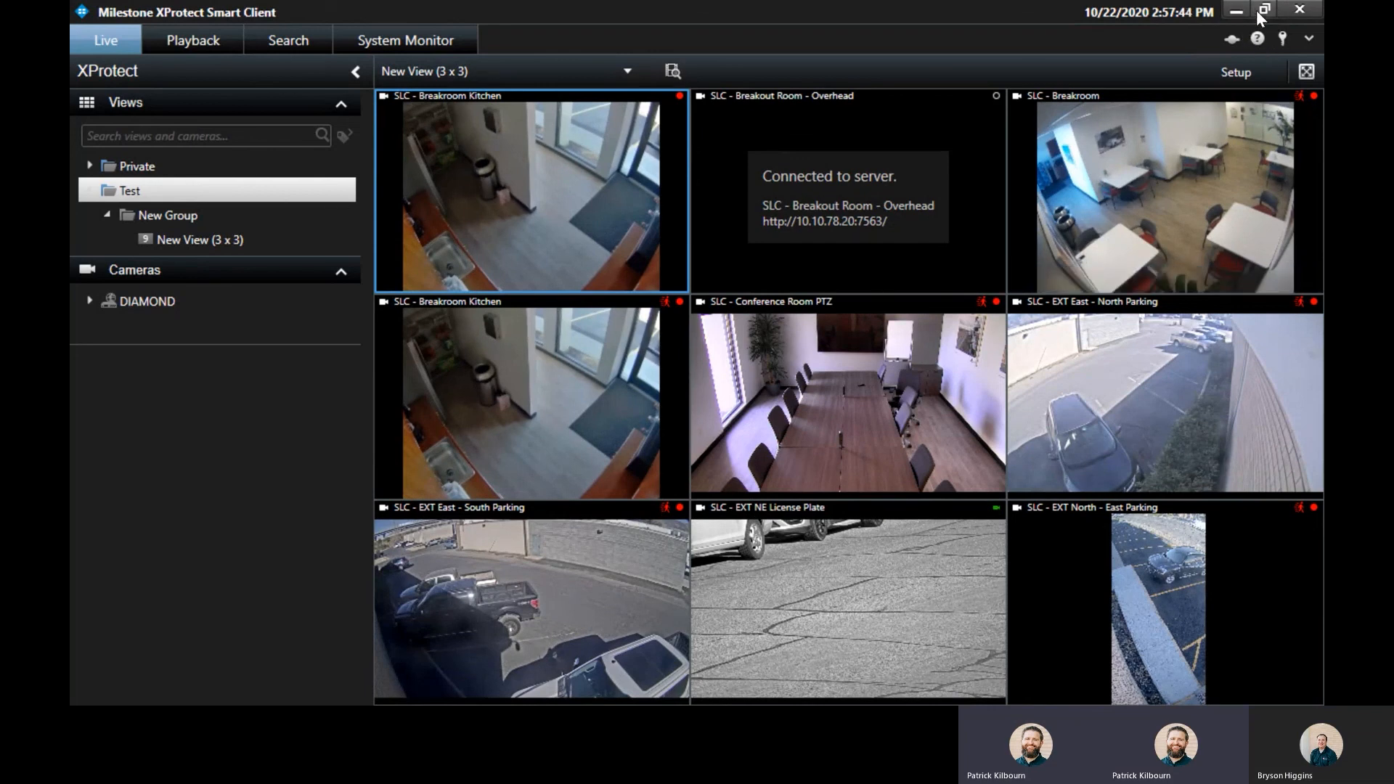